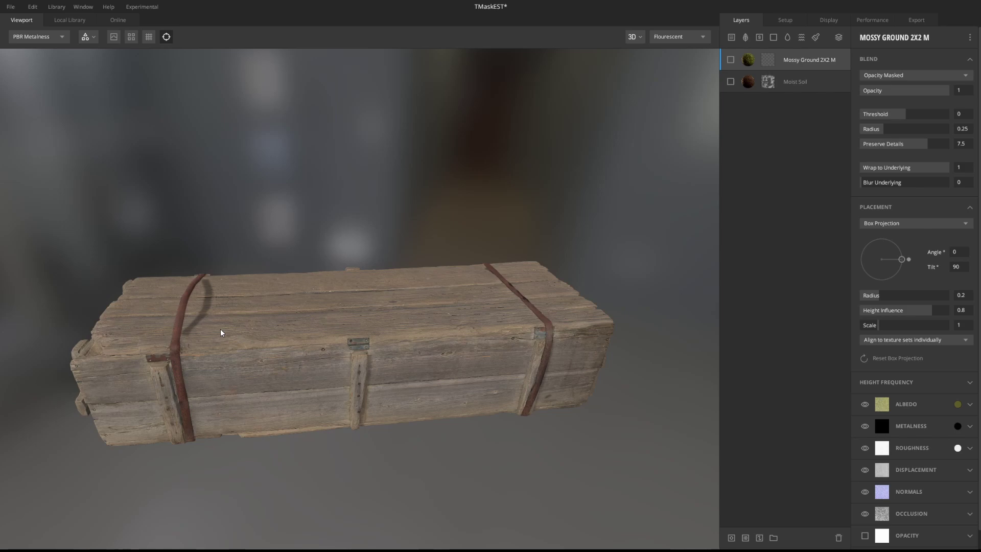
- Show the Mossy Ground 2X2 M layer and add a Curvature component to its mask
left_click_drag(265, 331, 243, 367)
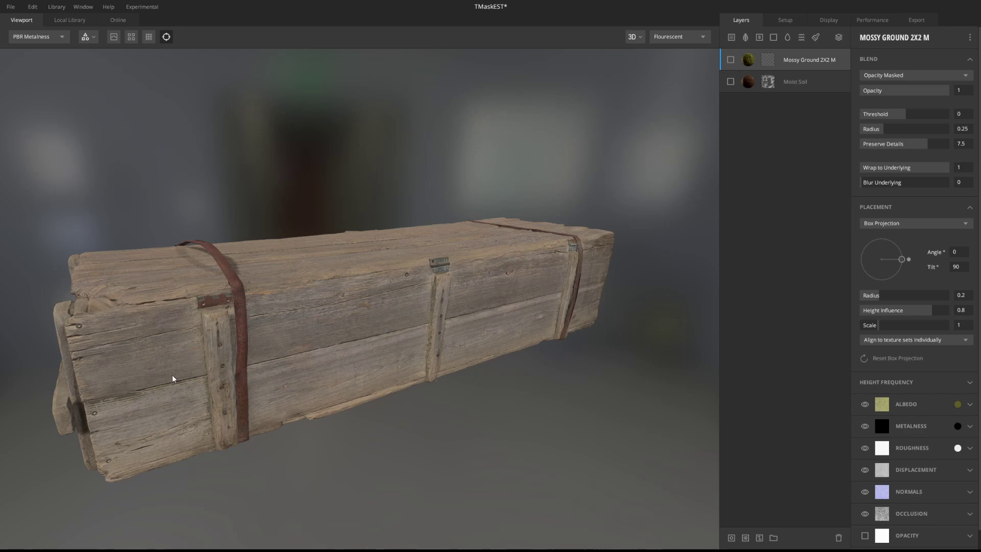
left_click_drag(100, 409, 357, 320)
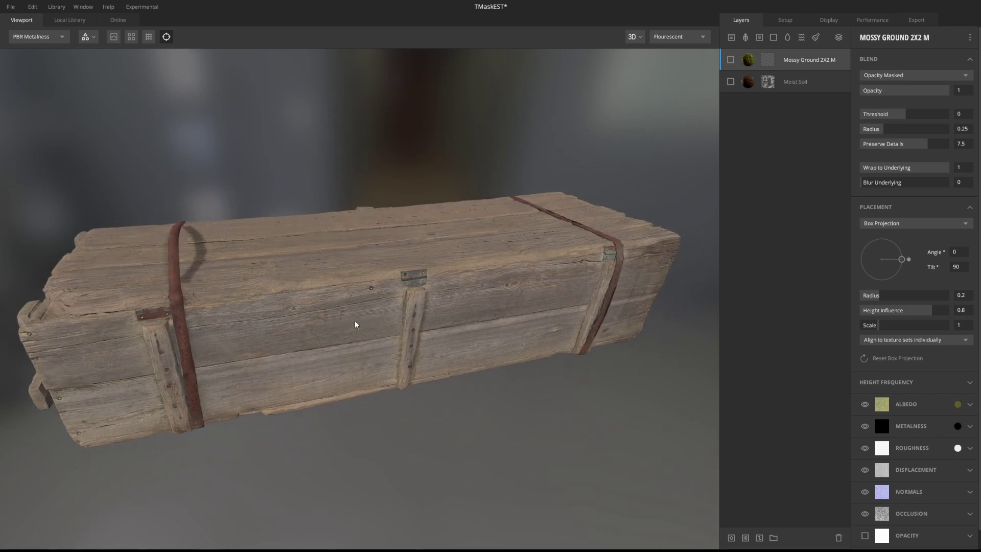
left_click(731, 59)
left_click(768, 59)
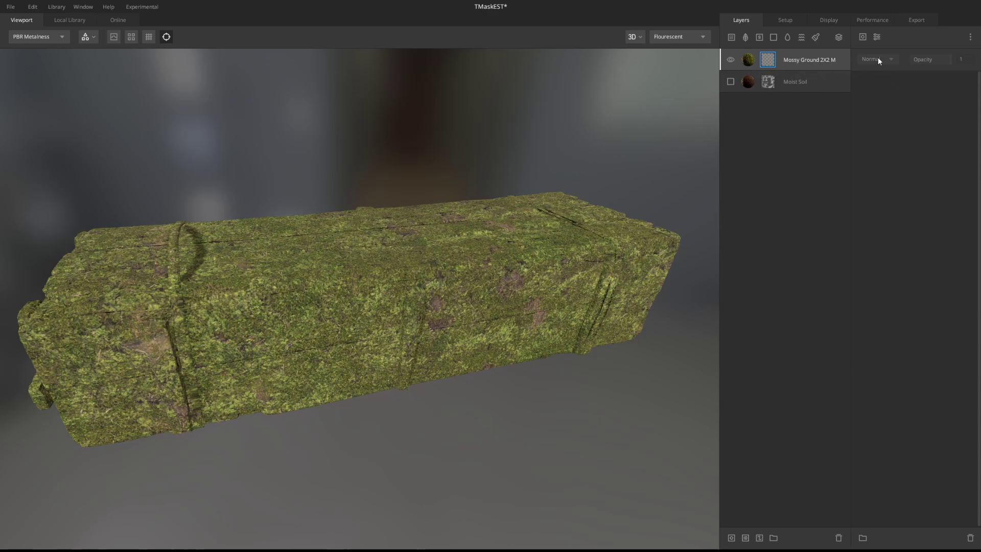
left_click(862, 37)
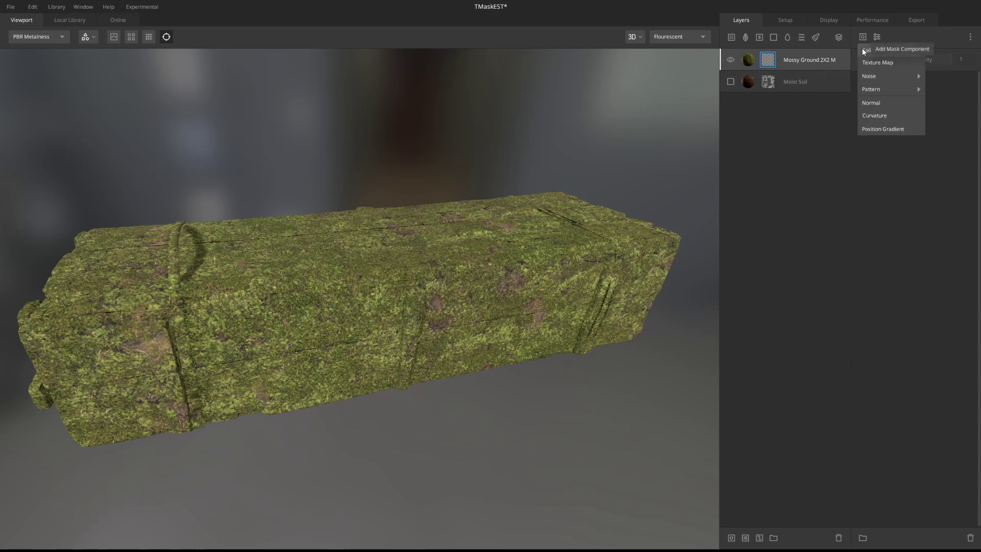
left_click(868, 115)
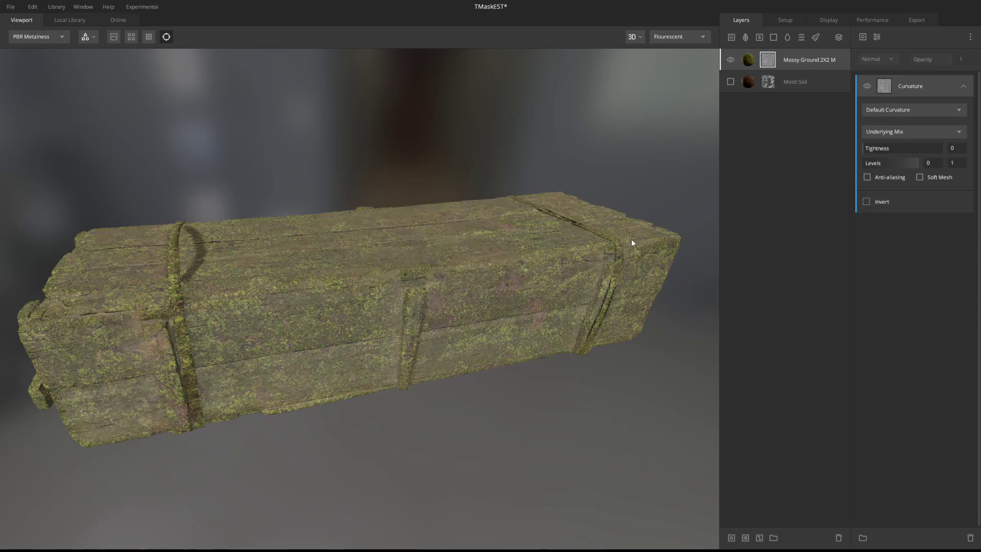
- Preview the layer mask in the viewport and examine the curvature on the crate's planks, edges, crevices and strap
key("m")
left_click_drag(636, 222, 241, 219)
left_click_drag(503, 206, 612, 205)
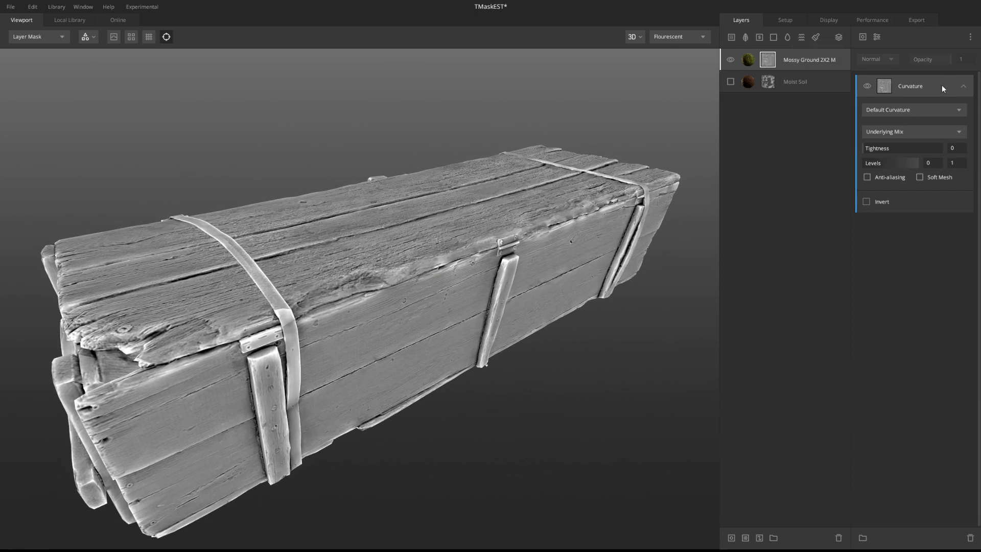
mouse_move(606, 138)
left_mouse_down()
mouse_move(520, 200)
mouse_move(528, 183)
mouse_move(409, 228)
left_mouse_up()
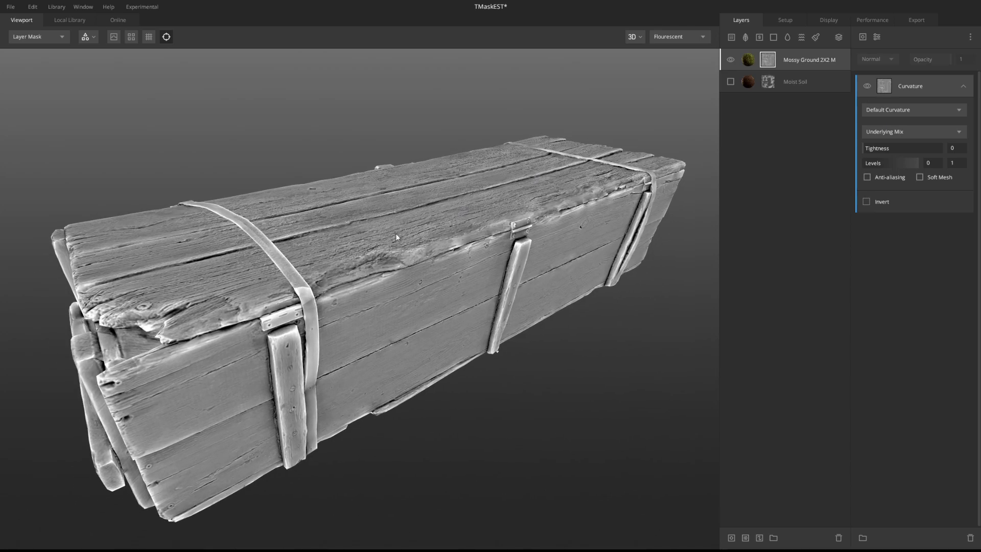
scroll(278, 308, "up", 3)
left_click_drag(225, 207, 299, 207)
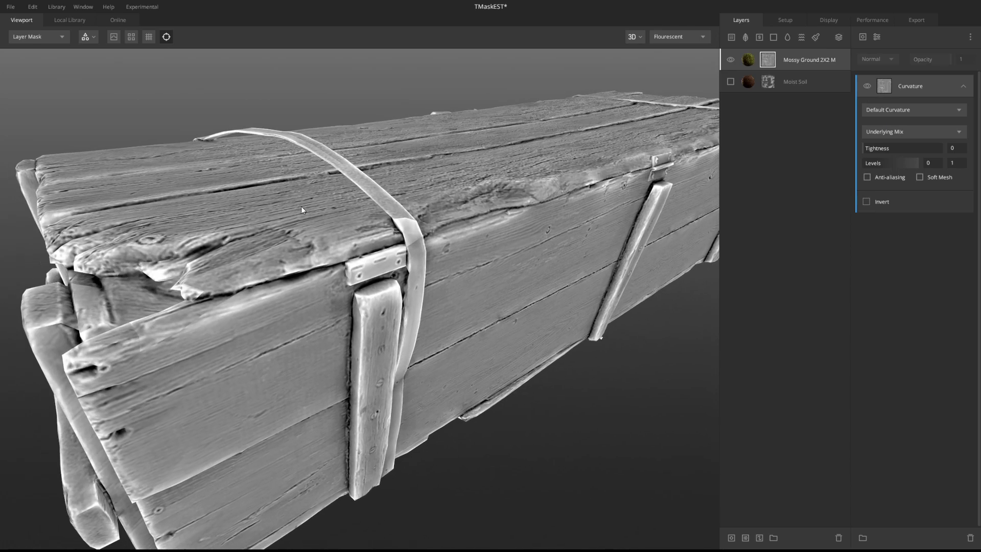
scroll(385, 261, "up", 5)
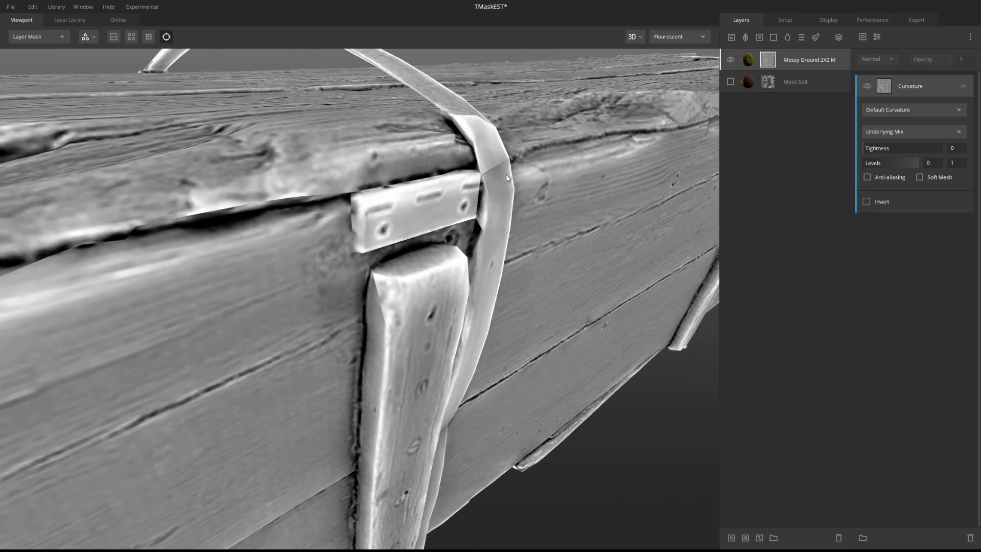
scroll(434, 202, "down", 5)
scroll(356, 254, "up", 5)
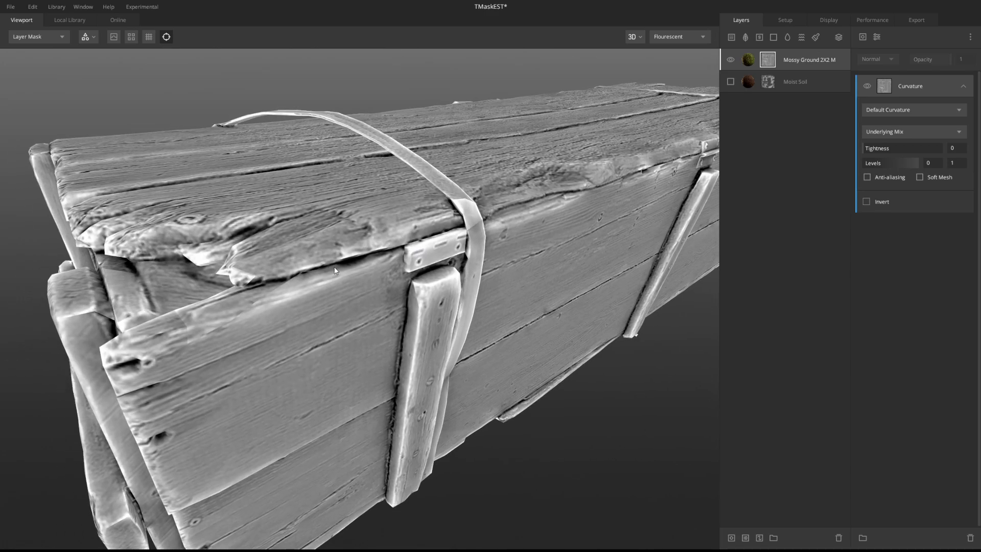
scroll(286, 175, "down", 5)
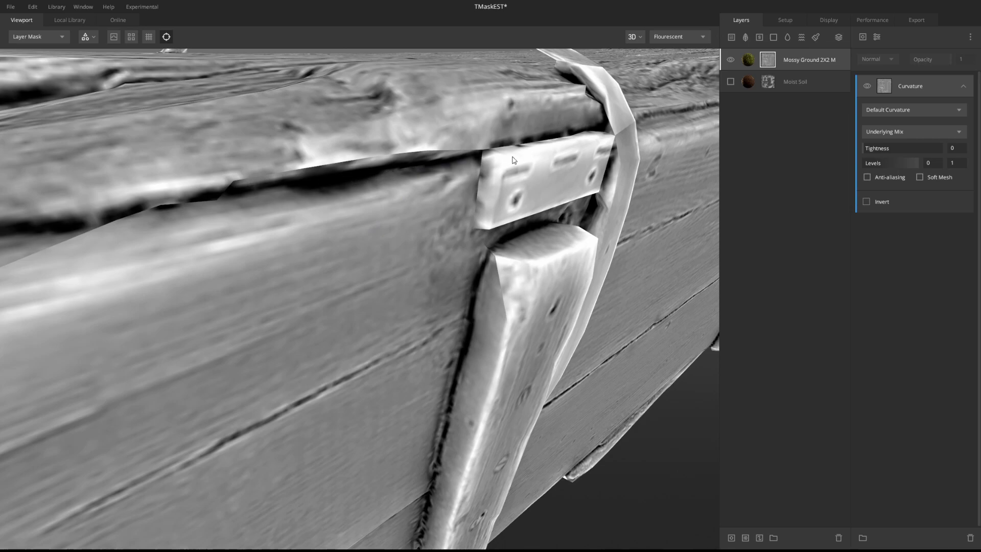
scroll(436, 197, "up", 5)
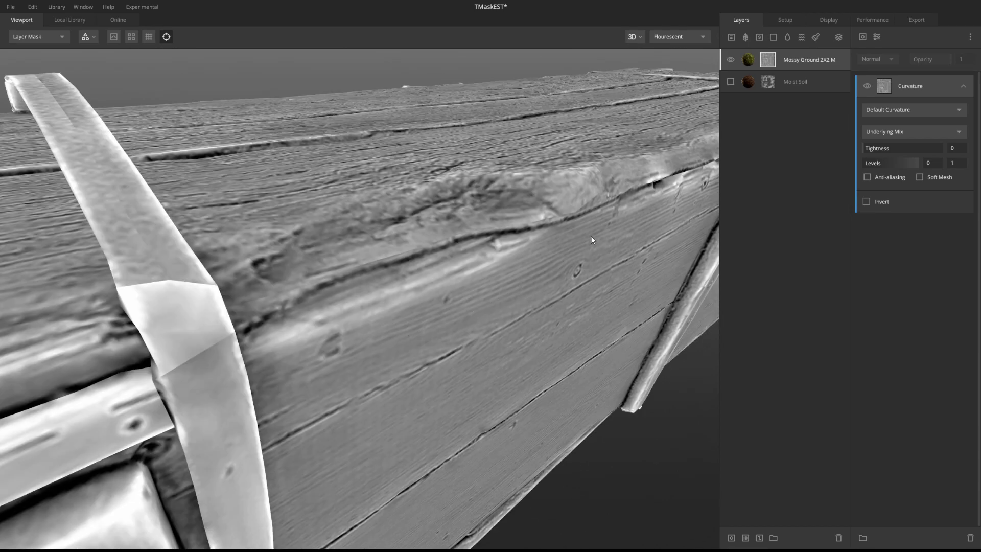
scroll(308, 314, "down", 5)
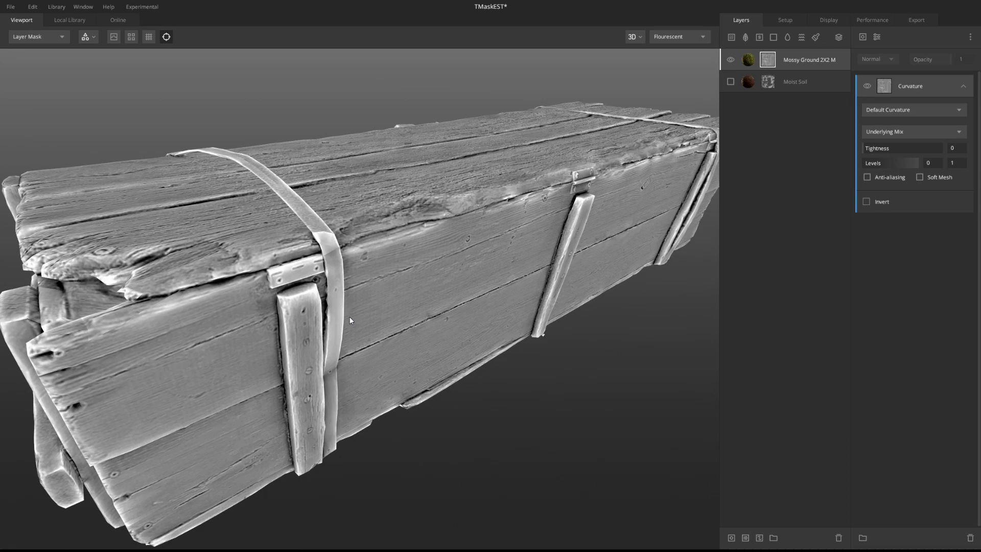
left_click_drag(349, 317, 381, 302)
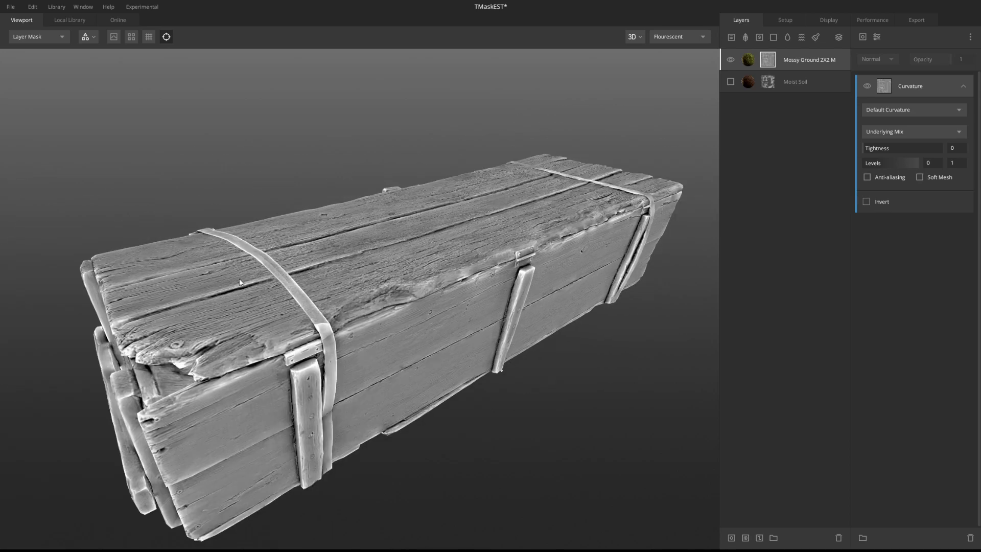
left_click_drag(648, 229, 613, 224)
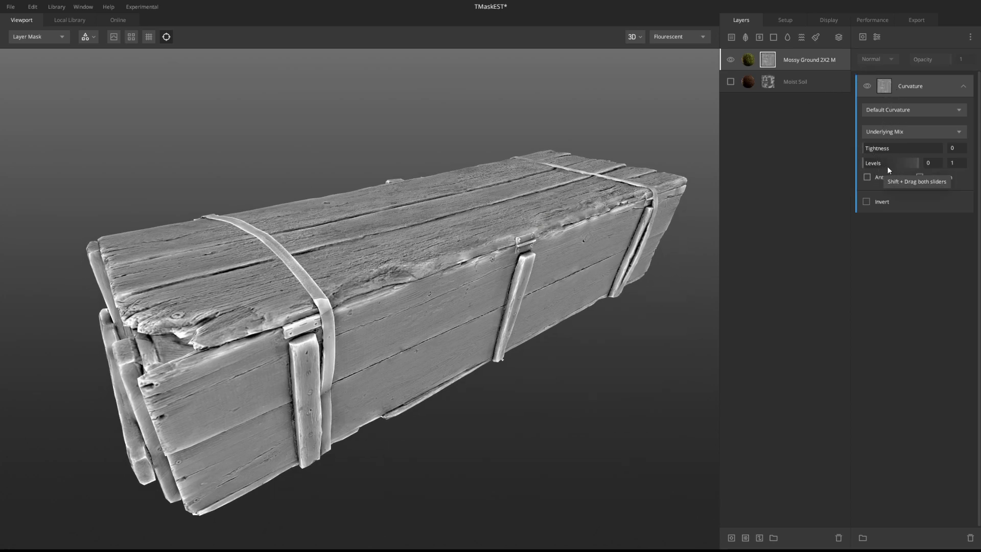
- Check the Curvature component's levels and curvature type options, and examine the Default Curvature mask across the crate
left_click_drag(863, 164, 949, 159)
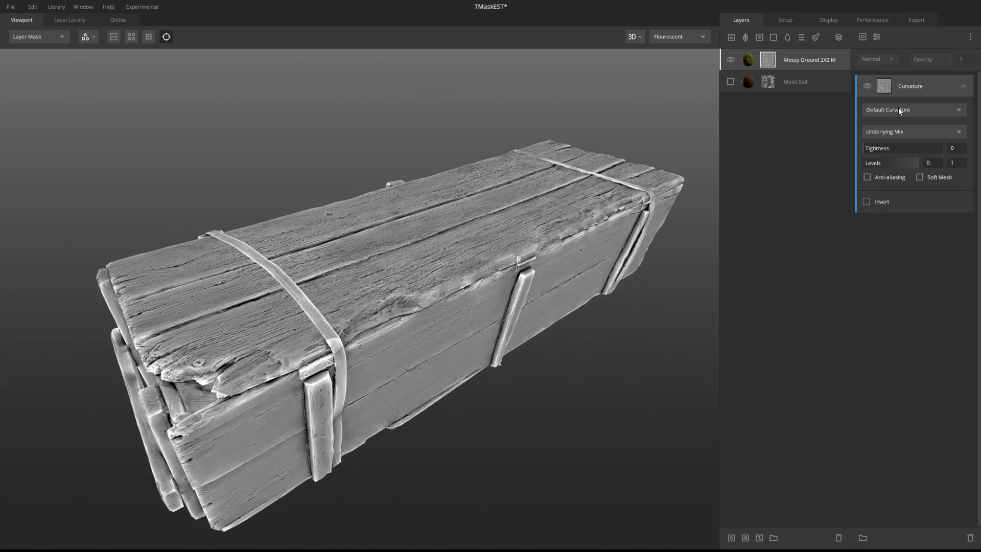
left_click(899, 109)
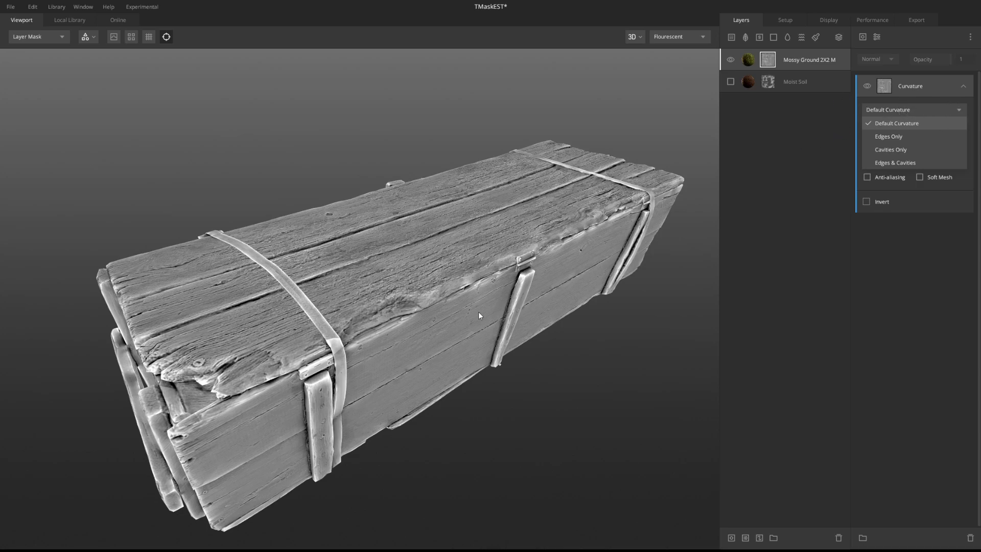
left_click(440, 279)
left_click_drag(453, 296, 450, 277)
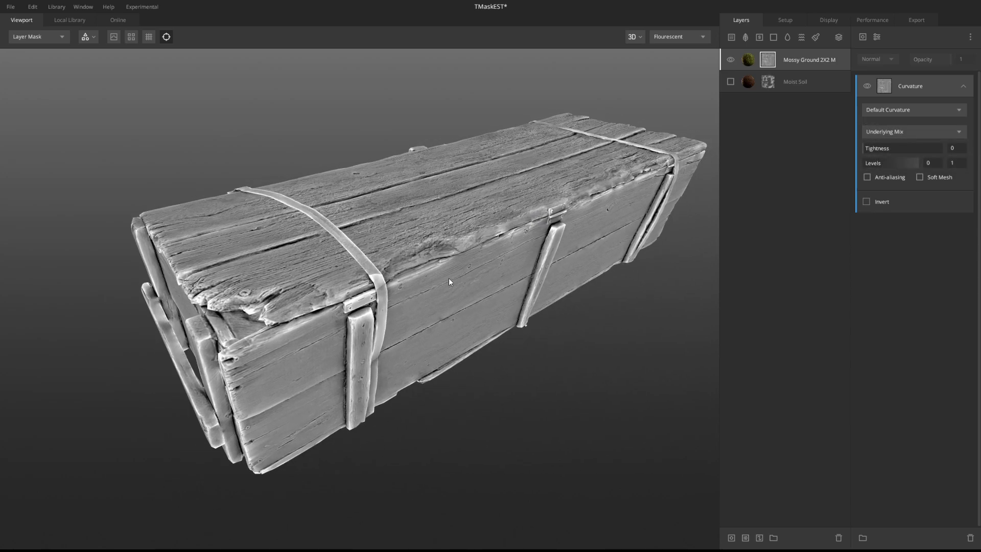
scroll(384, 321, "up", 3)
left_click_drag(384, 321, 319, 289)
left_click_drag(472, 192, 438, 212)
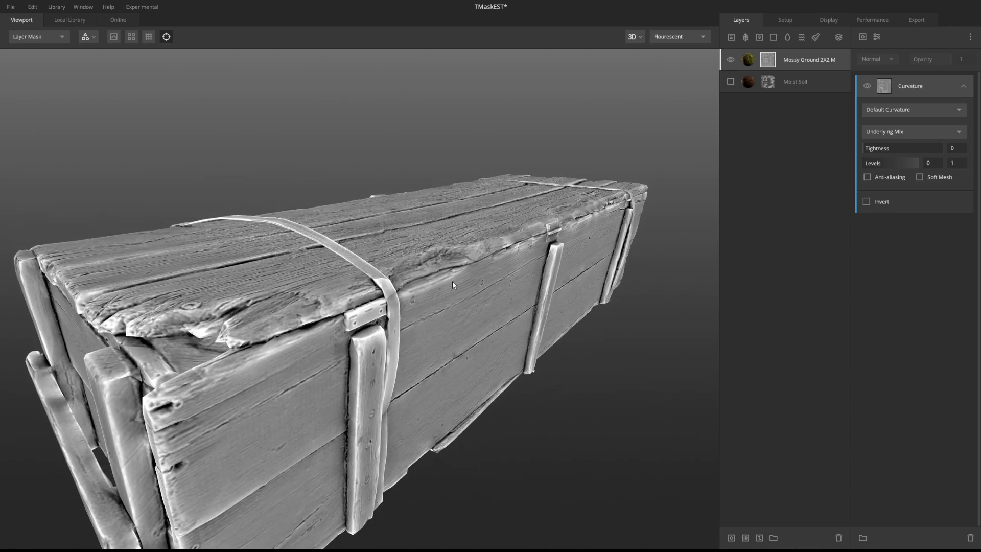
left_click_drag(167, 263, 479, 54)
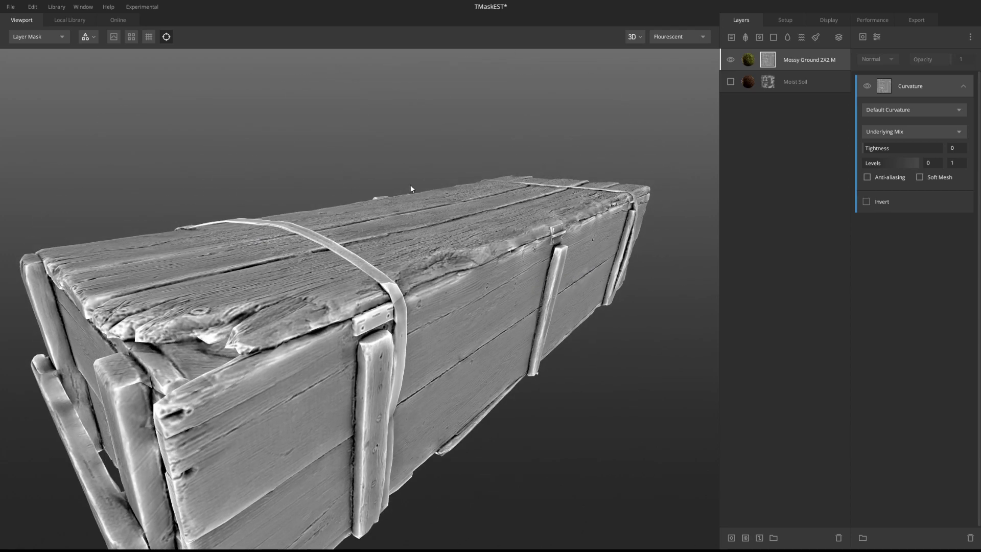
left_click_drag(603, 128, 449, 184)
scroll(433, 217, "up", 3)
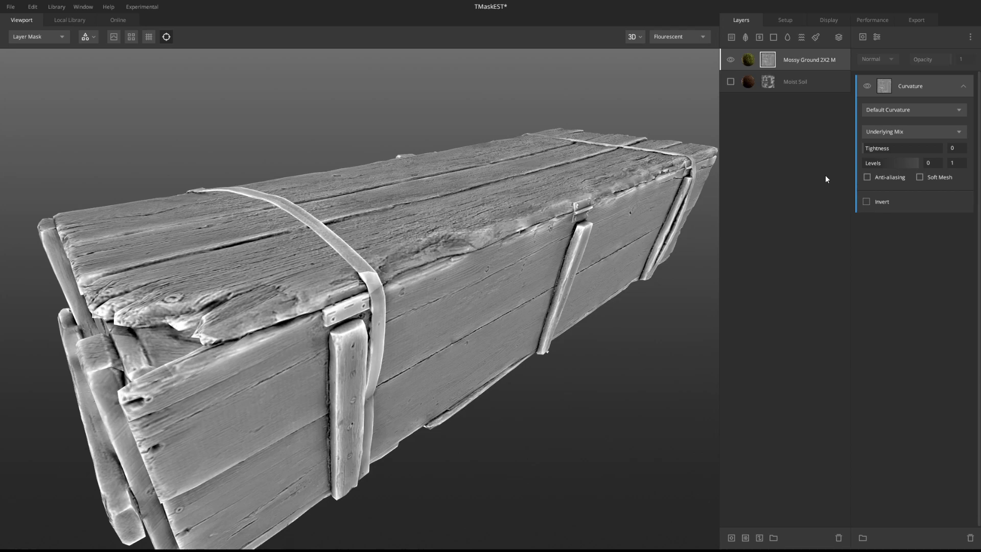
- Return the viewport to PBR Metalness and narrow the Curvature component's levels to 0.317 and 0.675
left_click(897, 113)
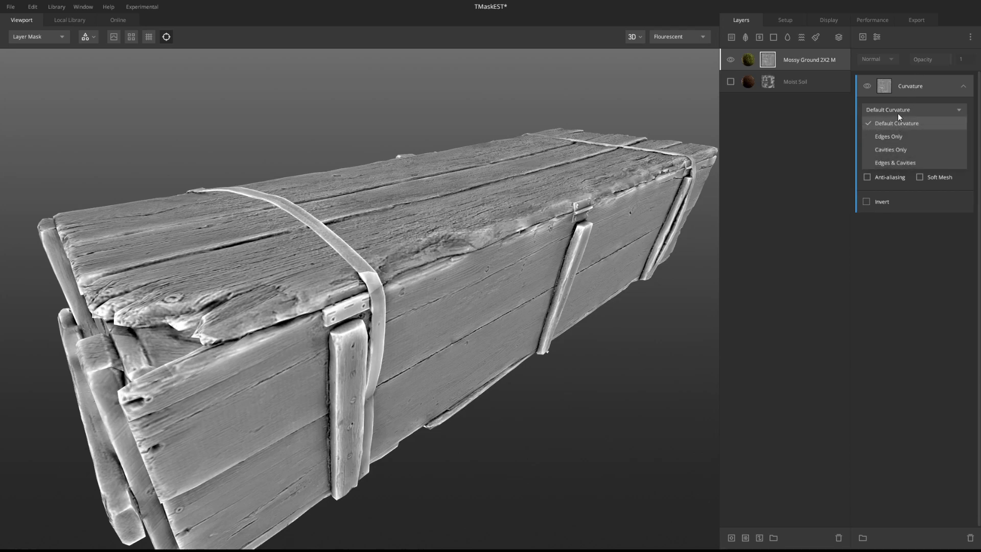
left_click(593, 154)
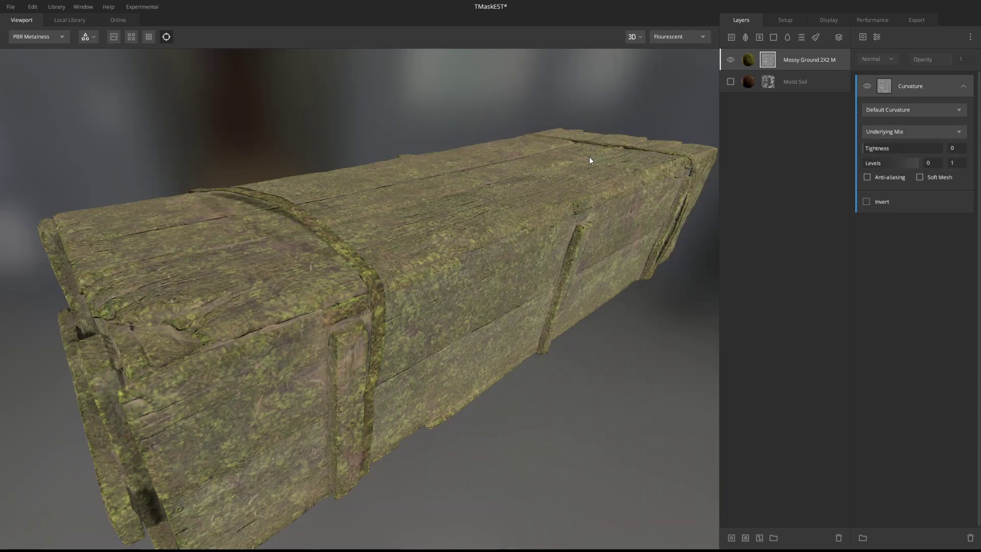
left_click_drag(301, 305, 413, 253)
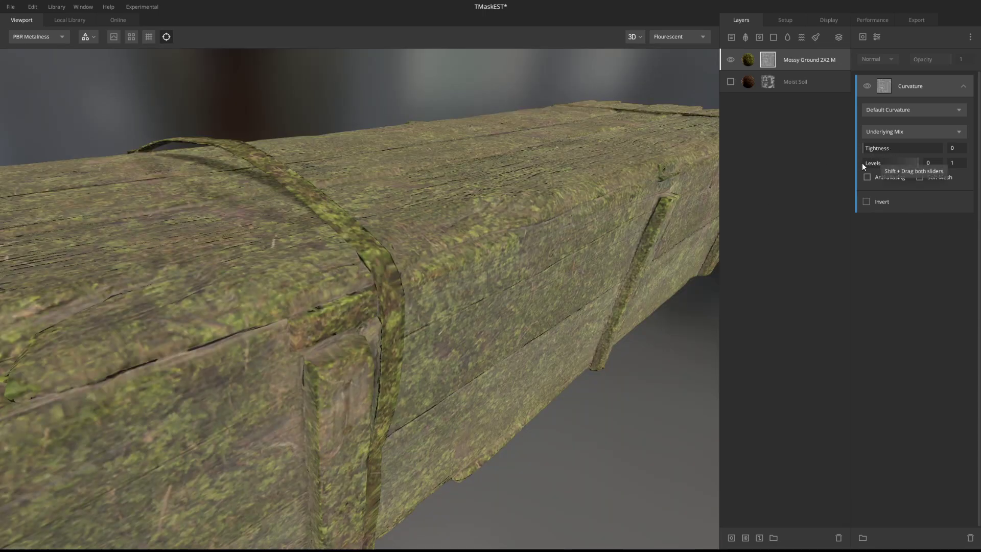
mouse_move(863, 163)
left_mouse_down("shift")
mouse_move(901, 161)
mouse_move(851, 161)
mouse_move(892, 165)
mouse_move(880, 168)
left_mouse_up("shift")
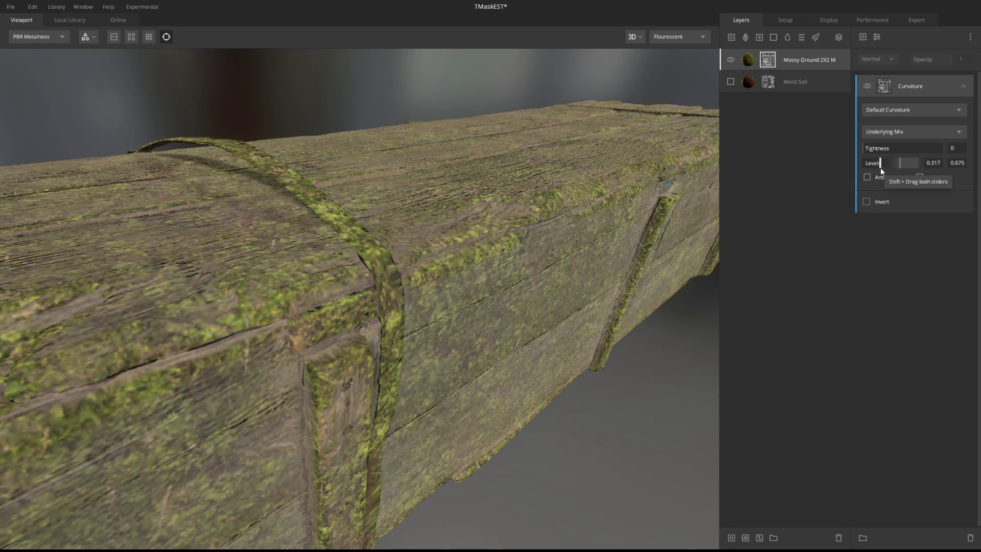
- Preview the layer mask again and reset the Curvature component's levels to 0 and 1
key("m")
key("m")
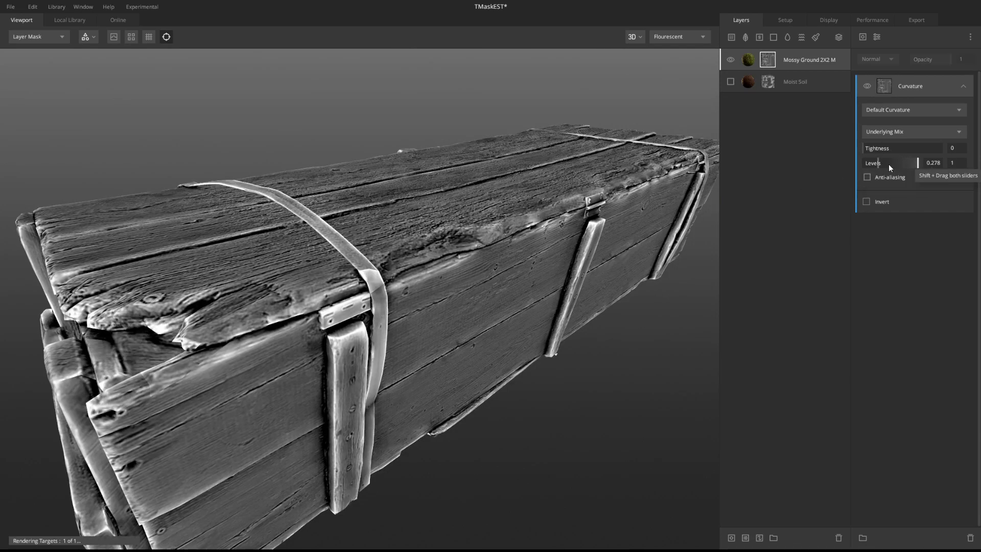
double_click(879, 161)
left_click_drag(560, 216, 562, 245)
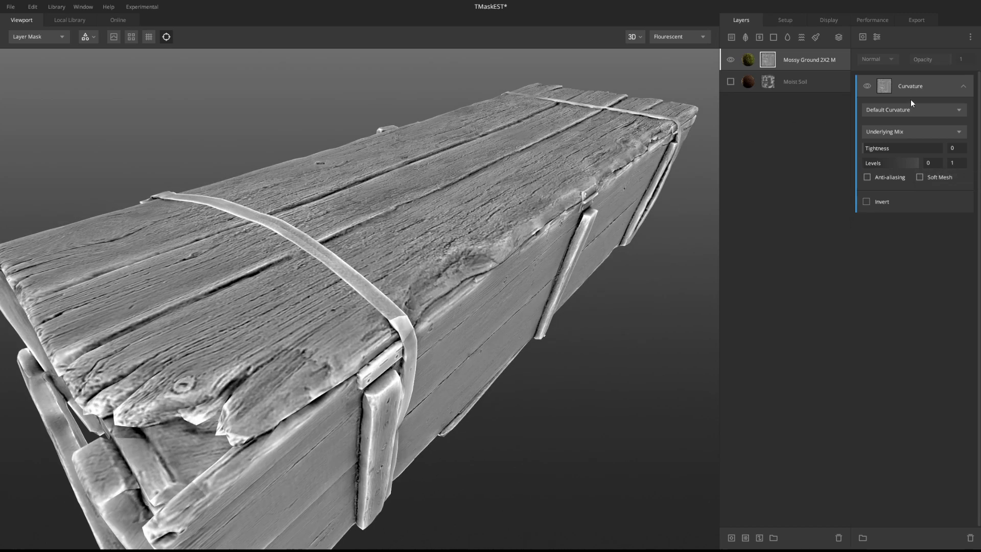
- Set the Curvature component's type to Edges Only and inspect the masked edges around the strap and planks
left_click(891, 112)
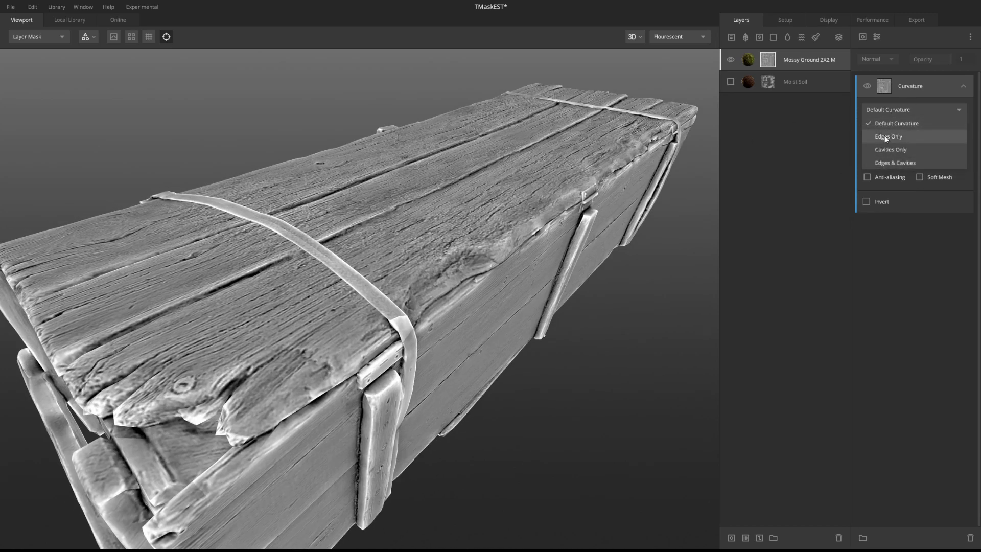
left_click(884, 135)
left_click_drag(434, 286, 518, 237)
scroll(511, 235, "up", 5)
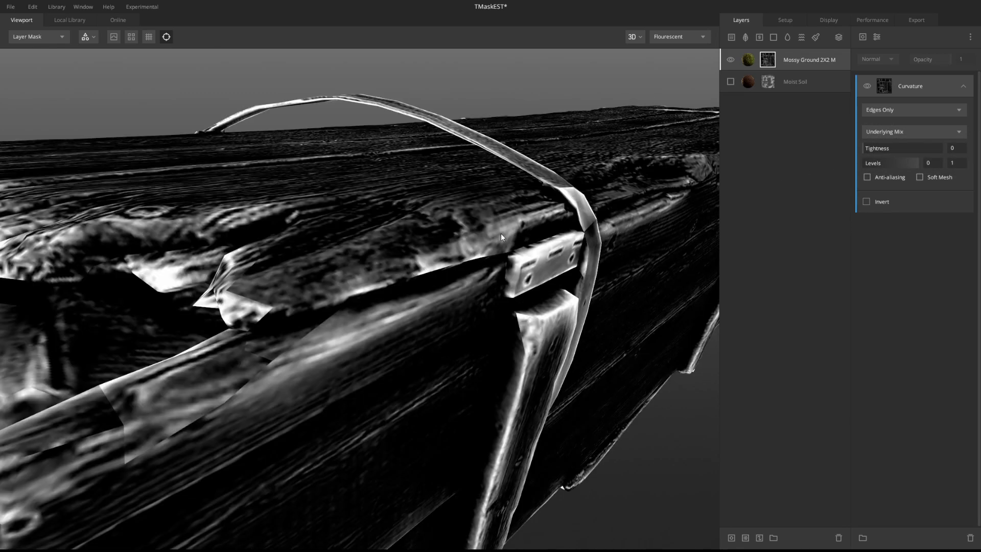
left_click_drag(559, 195, 351, 262)
middle_click_drag(398, 335, 511, 213)
left_click_drag(402, 272, 308, 249)
scroll(350, 227, "down", 5)
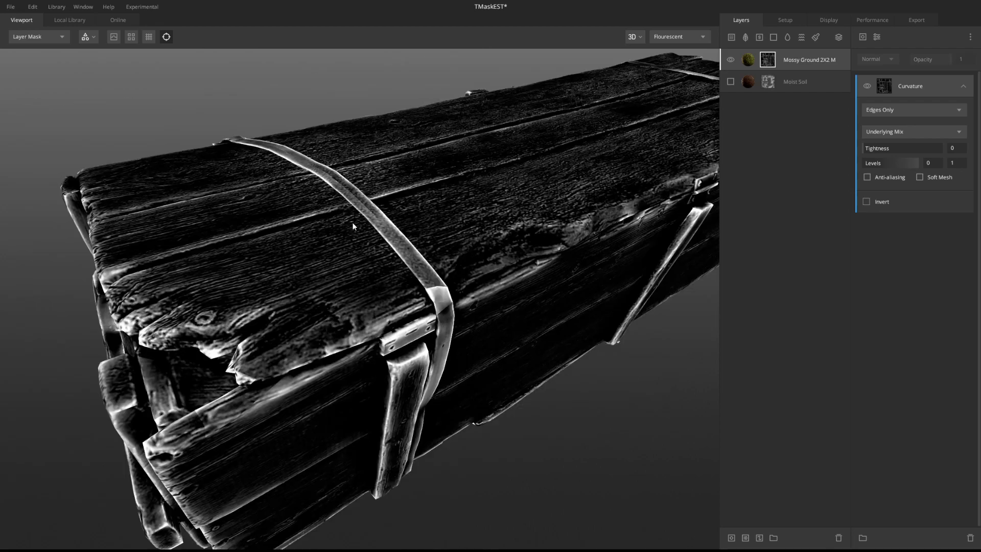
- Hide the Mossy Ground 2X2 M layer and examine the crate's underlying surface in the Normal view
left_click(730, 59)
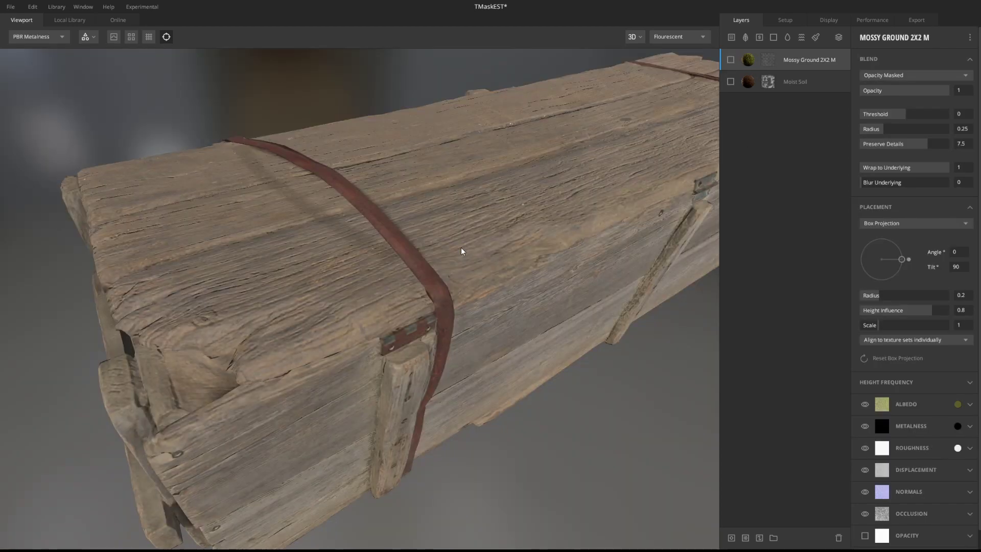
key("5")
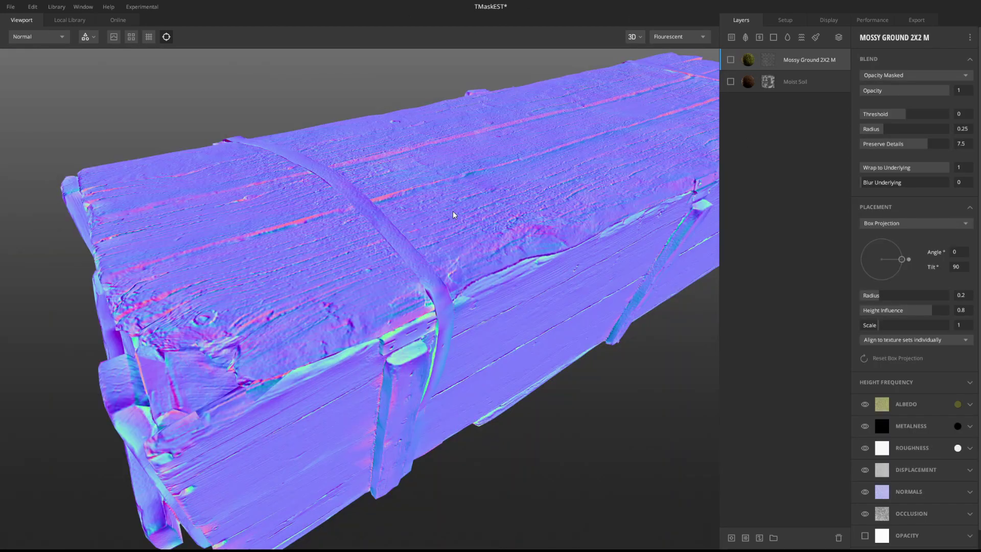
scroll(403, 262, "up", 5)
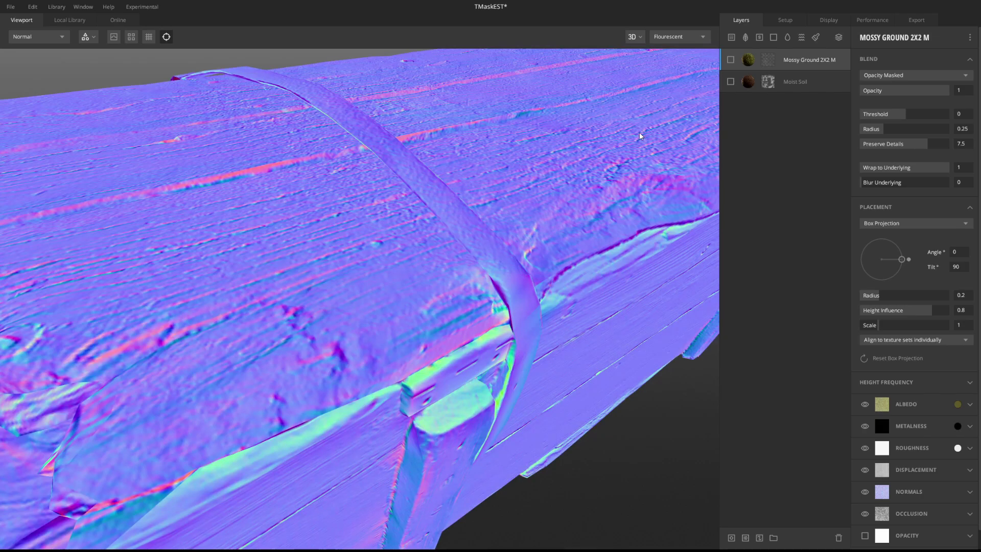
left_click_drag(556, 198, 523, 204)
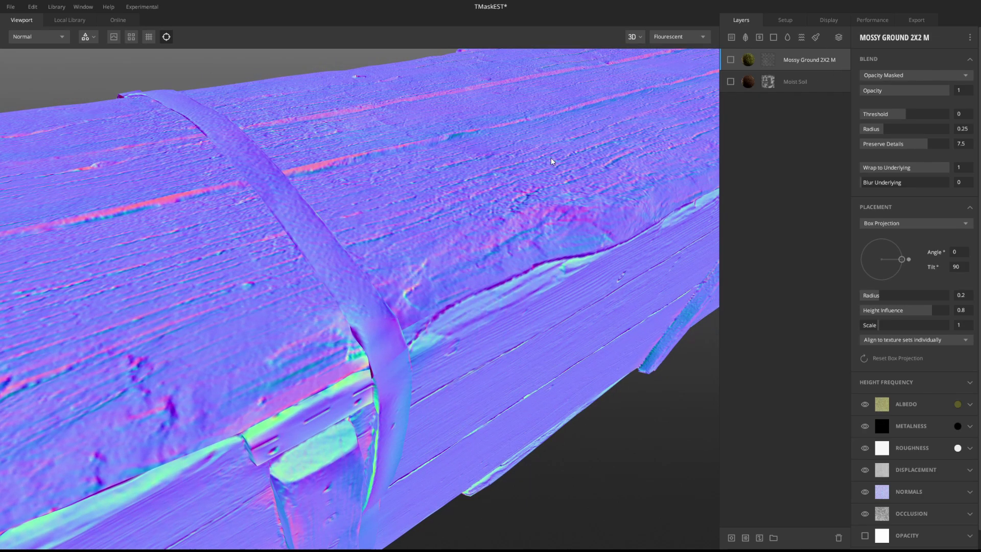
left_click_drag(432, 293, 365, 266)
left_click_drag(473, 142, 411, 202)
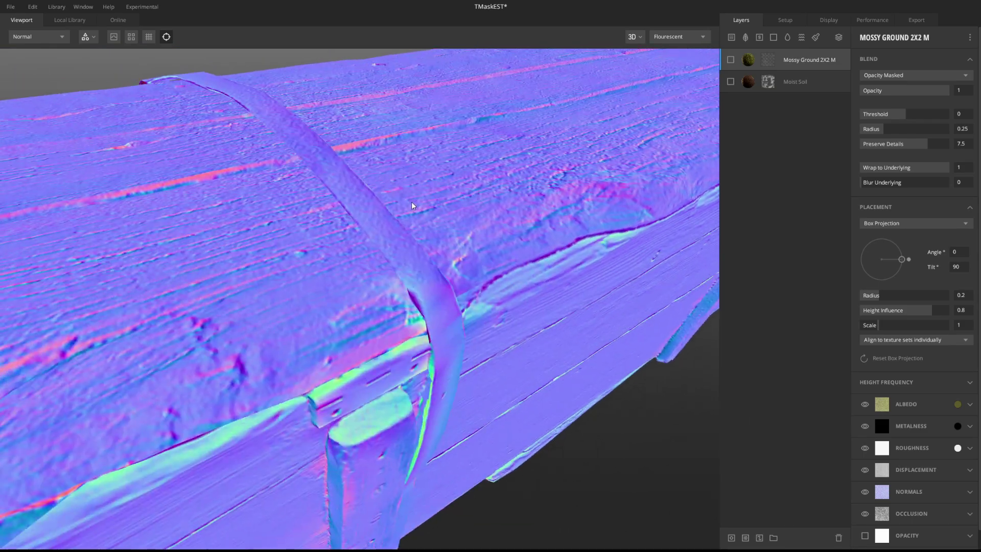
- Show the Mossy Ground 2X2 M layer again, select its mask, and inspect the Edges Only result in the Layer Mask view
left_click(730, 60)
left_click(768, 59)
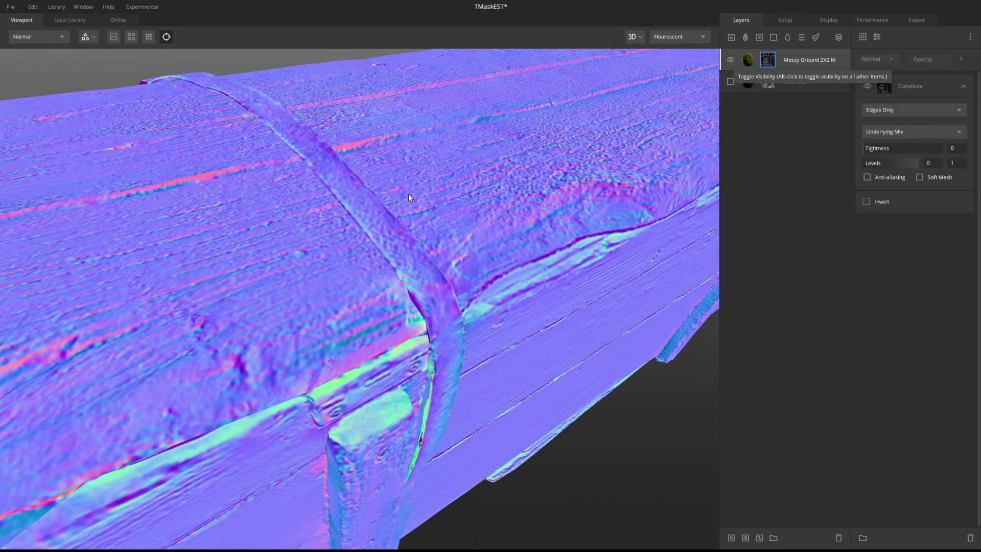
key("c")
key("c")
key("c")
scroll(418, 173, "down", 5)
scroll(419, 172, "up", 4)
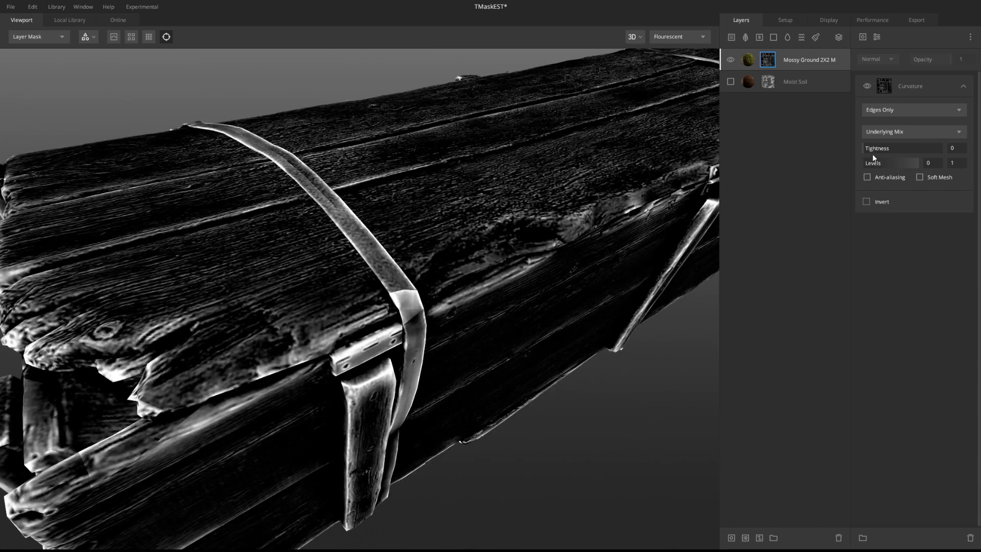
left_click_drag(613, 199, 510, 214)
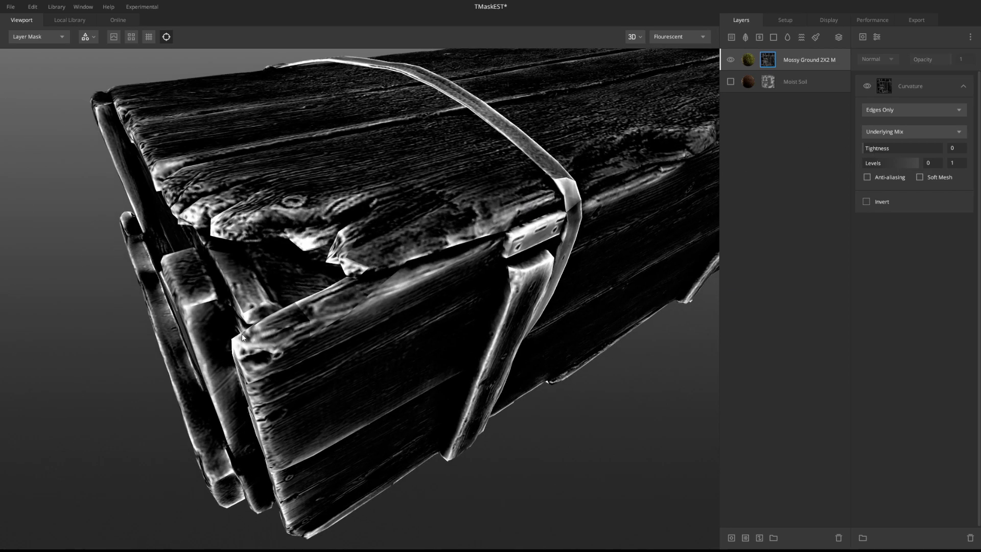
left_click_drag(535, 221, 503, 220)
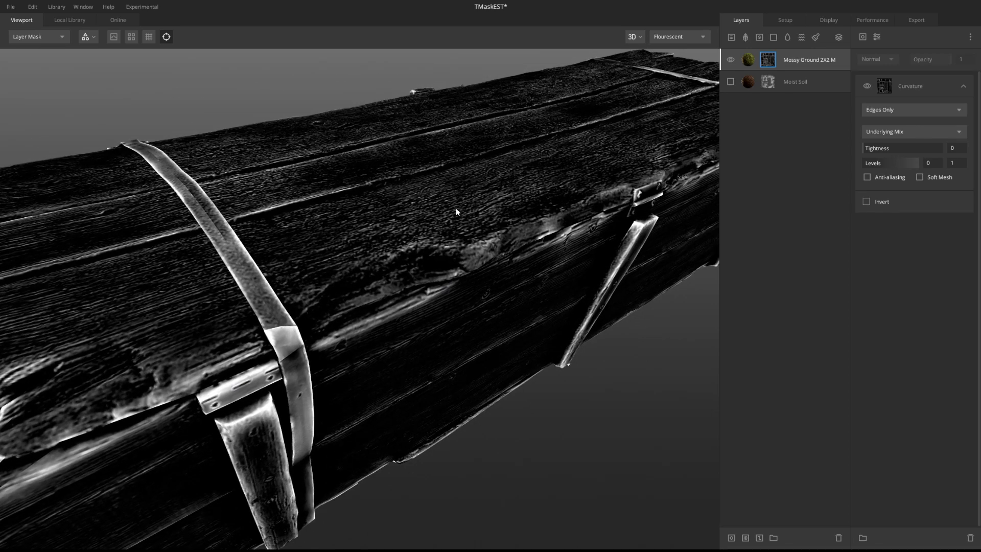
- Check Texture Set 1's base maps in the Texture Sets Editor and return to the Mossy Ground mask
left_click(786, 20)
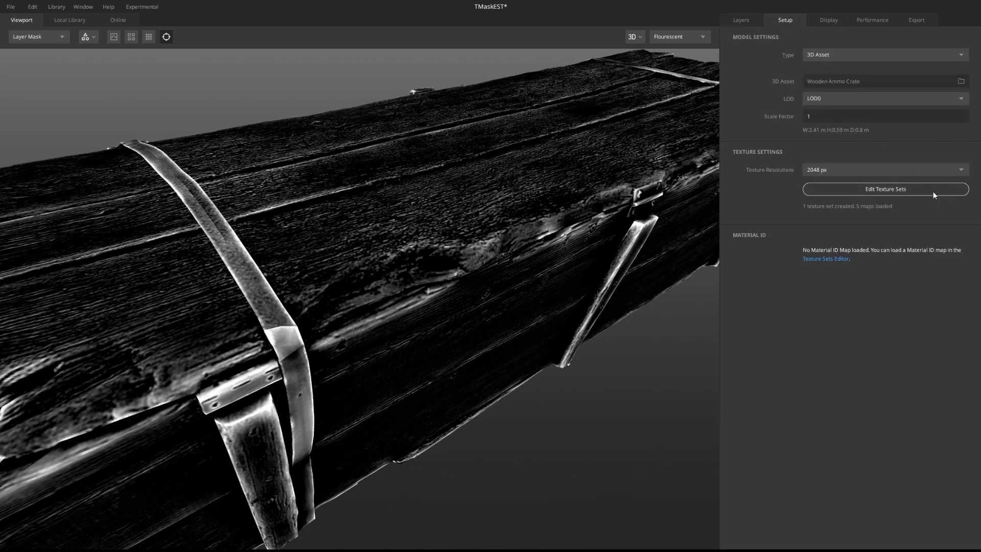
left_click(918, 189)
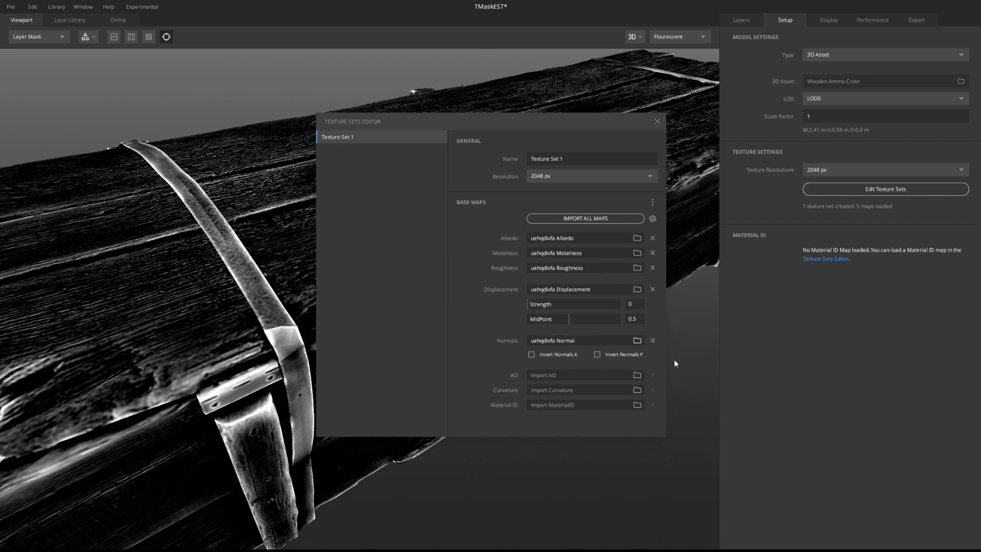
left_click(657, 120)
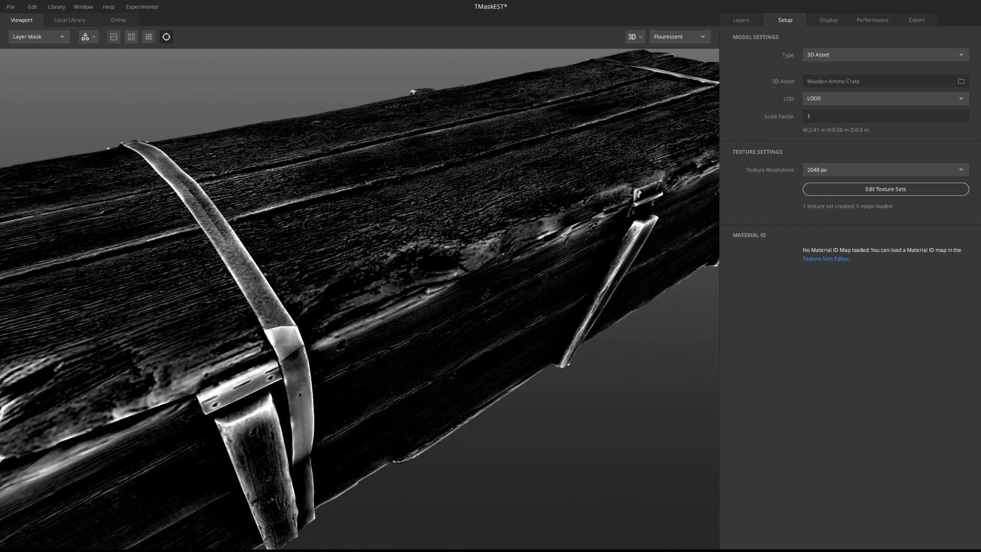
left_click(740, 20)
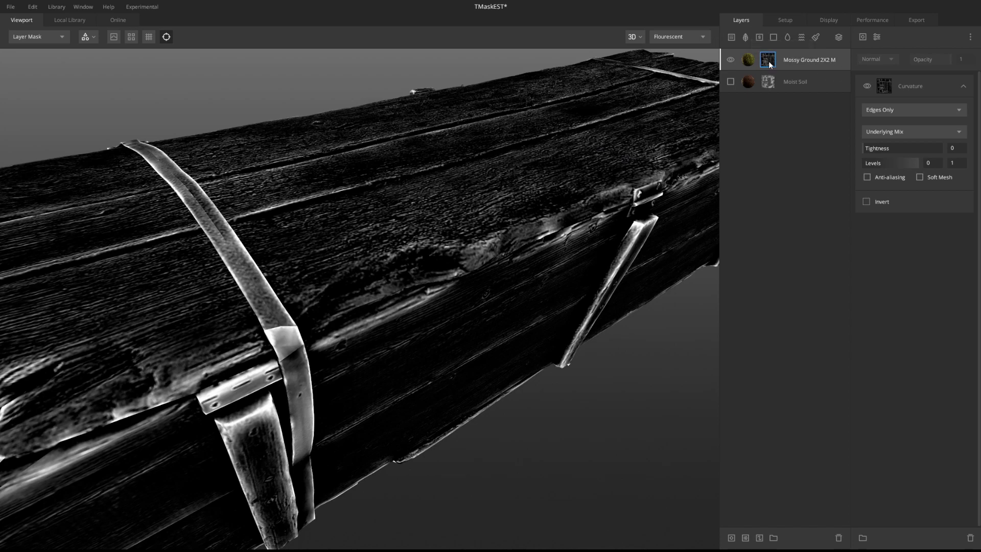
scroll(505, 161, "down", 5)
scroll(425, 264, "up", 5)
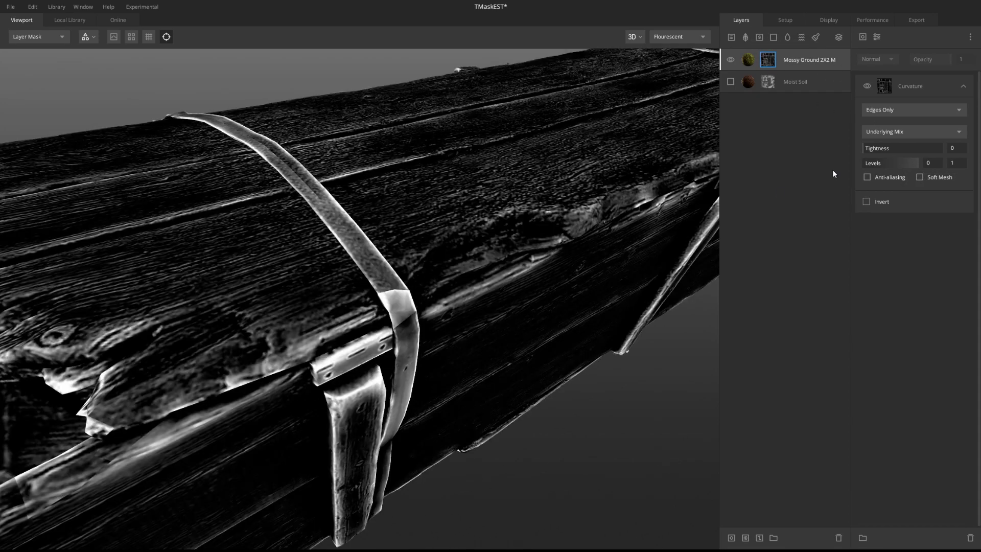
- Set the Curvature component's type to Cavities Only and inspect the masked crevices around the crate's planks and struts
left_click(884, 106)
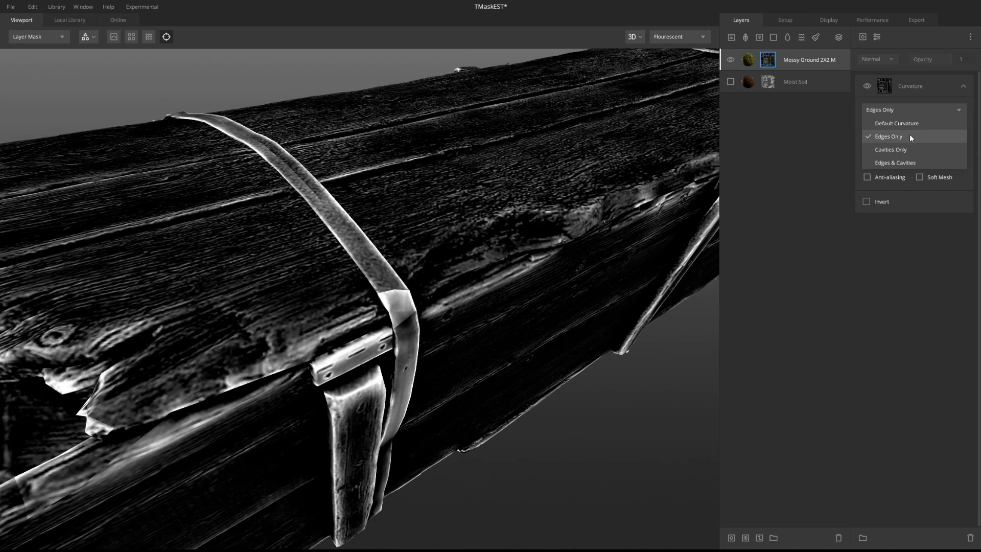
left_click(891, 152)
left_click_drag(302, 271, 374, 305)
scroll(388, 271, "up", 5)
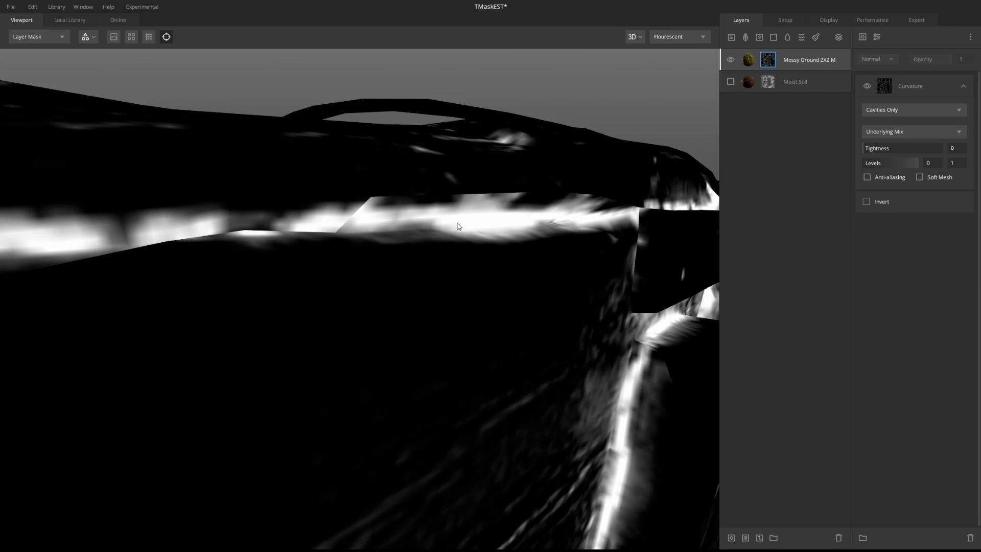
left_click_drag(455, 227, 417, 302)
scroll(440, 280, "down", 5)
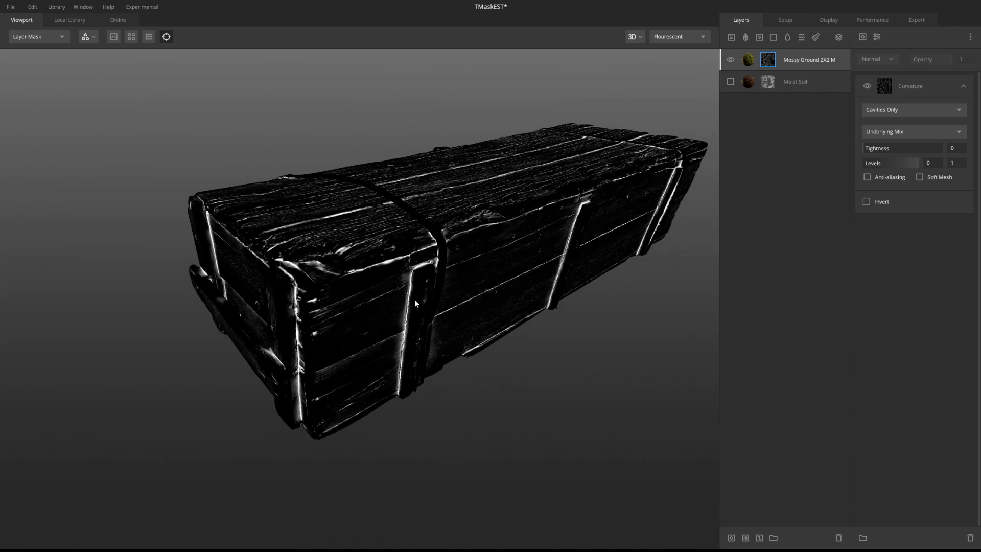
scroll(381, 247, "up", 5)
scroll(476, 193, "down", 5)
- Switch the viewport to PBR Metalness and inspect the moss in the crate's cavities
key("m")
scroll(472, 198, "up", 3)
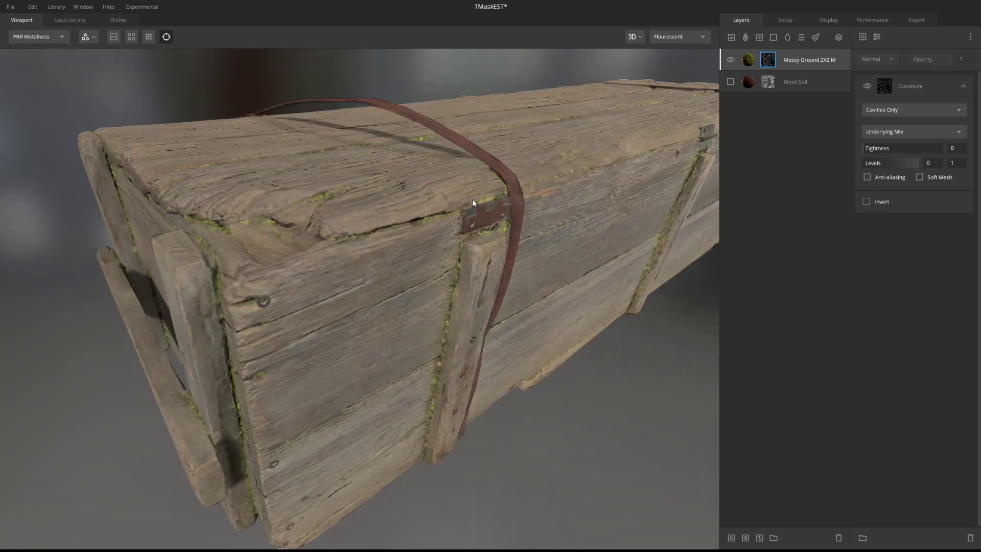
scroll(462, 222, "up", 4)
scroll(448, 203, "down", 4)
left_click_drag(449, 203, 421, 249)
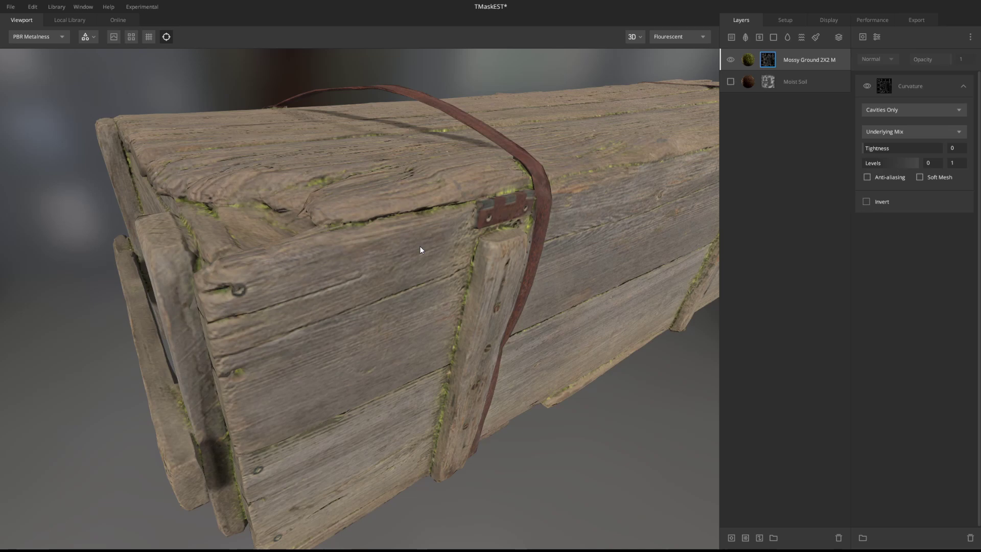
- Preview the layer mask again and set the Curvature component's type to Edges & Cavities, inspecting the crate's lid and front
key("m")
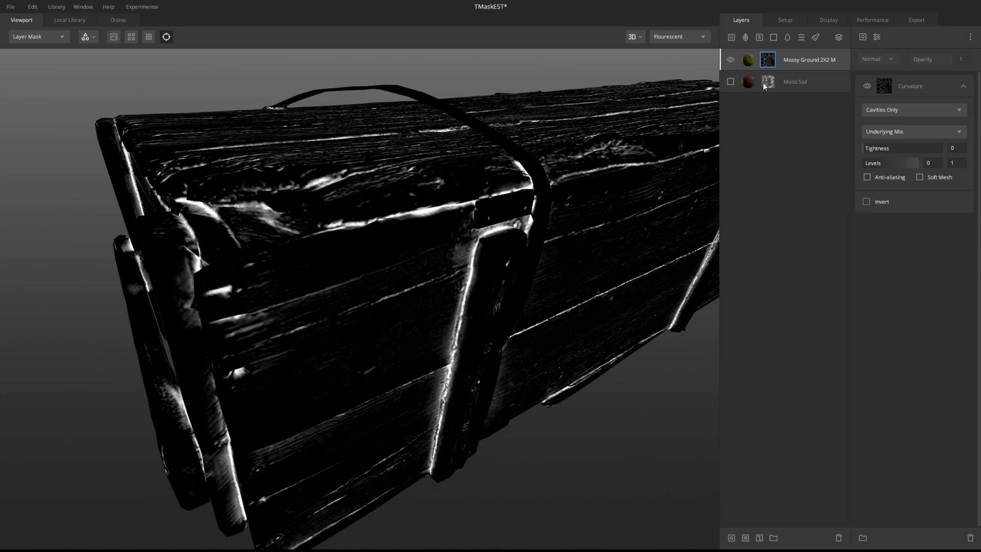
left_click_drag(491, 198, 363, 186)
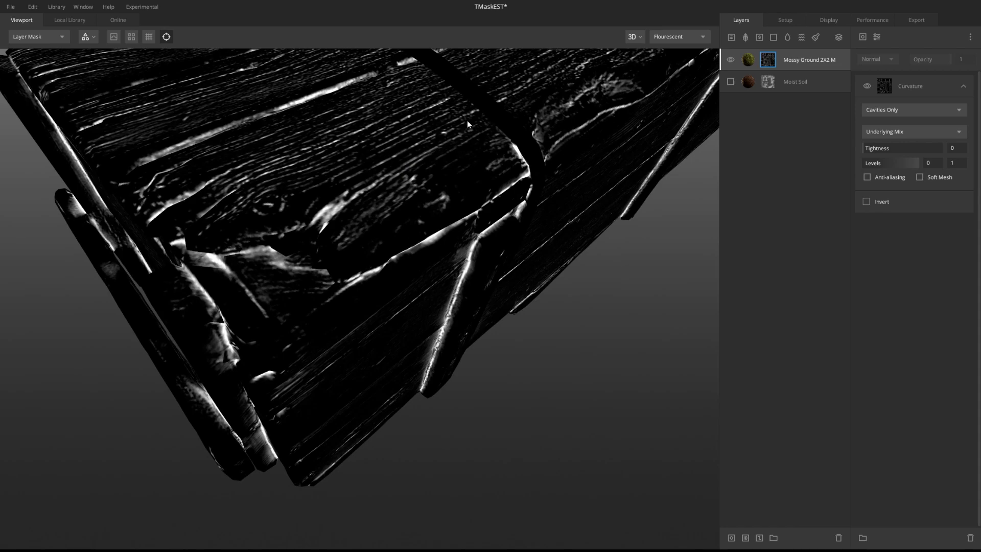
left_click_drag(421, 69, 496, 226)
left_click(865, 104)
left_click(880, 110)
left_click(908, 108)
left_click(943, 161)
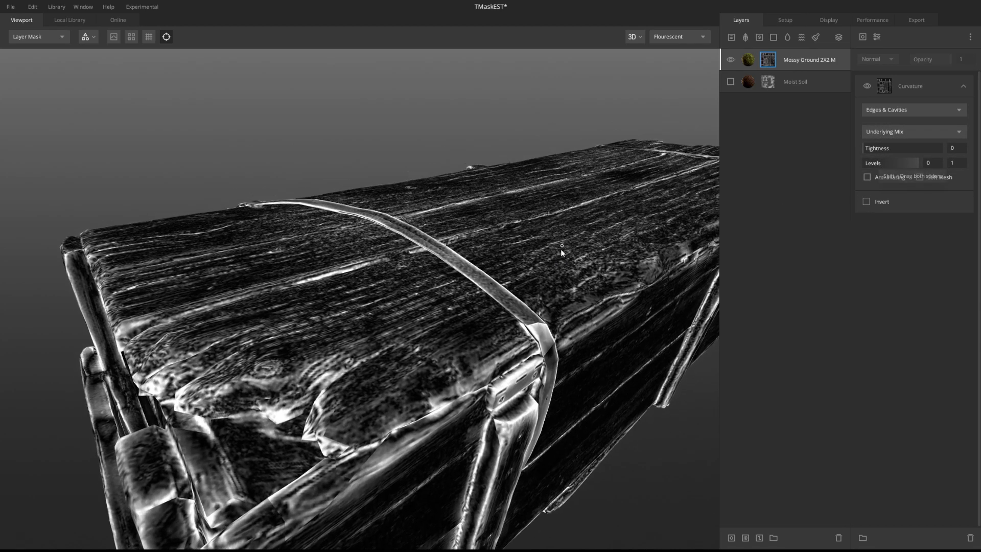
left_click_drag(560, 249, 547, 136)
left_click_drag(313, 192, 323, 229)
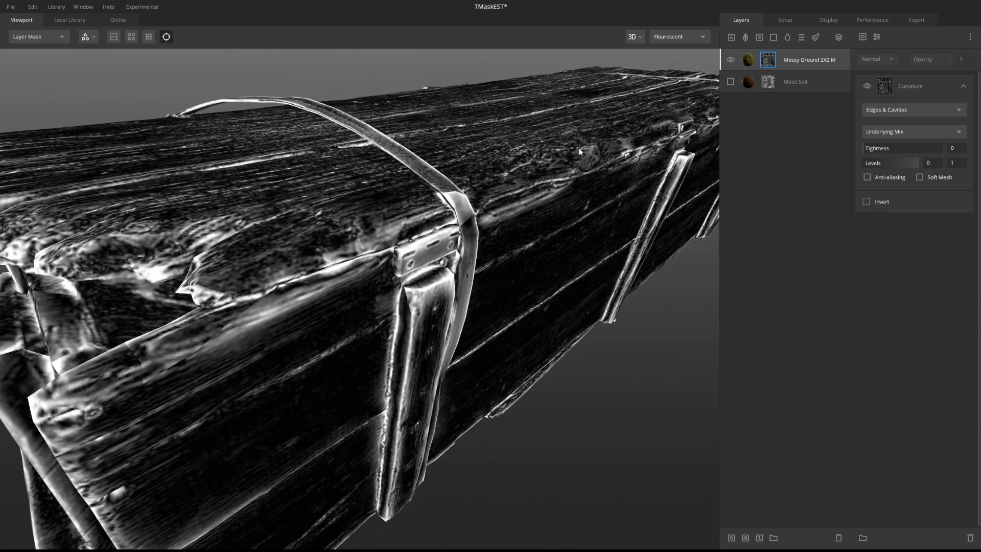
- Set the Curvature component's type back to Default Curvature and inspect the mask around the strap and lid
left_click(923, 110)
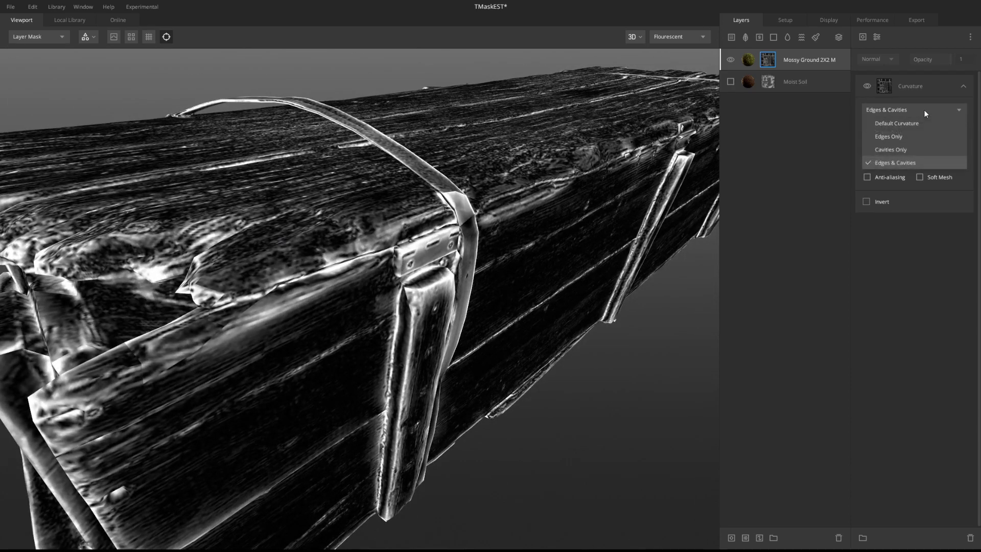
left_click(908, 121)
left_click_drag(475, 247, 514, 249)
left_click_drag(476, 290, 483, 340)
scroll(483, 305, "down", 4)
scroll(483, 305, "up", 2)
scroll(513, 239, "up", 3)
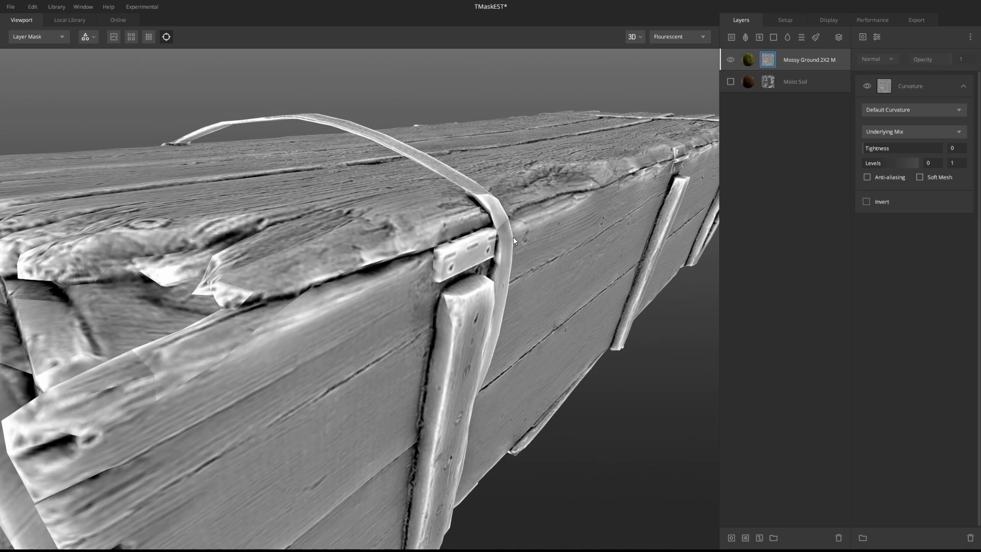
- Review the Curvature component's source and type options, keeping Underlying Mix and Default Curvature, and view the crate's side
left_click(907, 130)
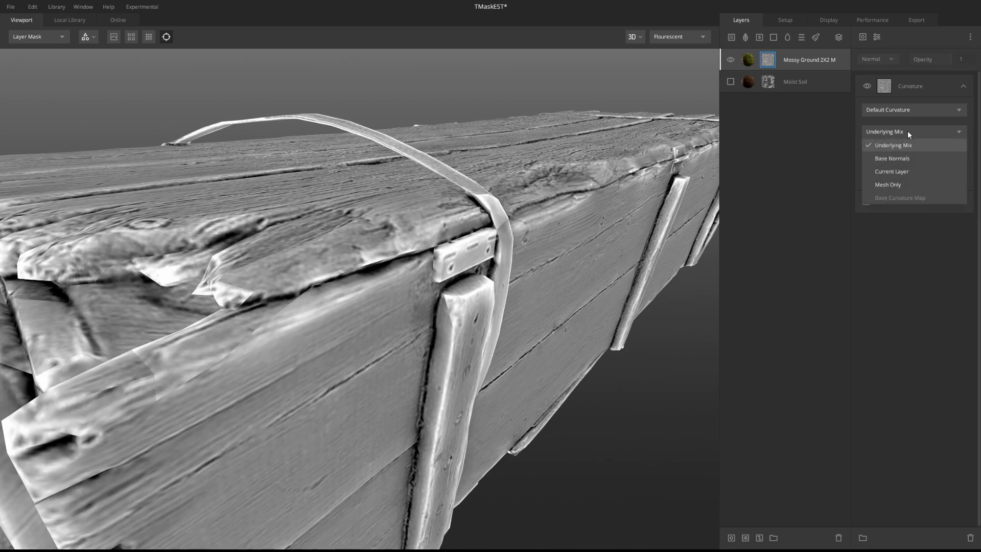
left_click(880, 172)
left_click(930, 111)
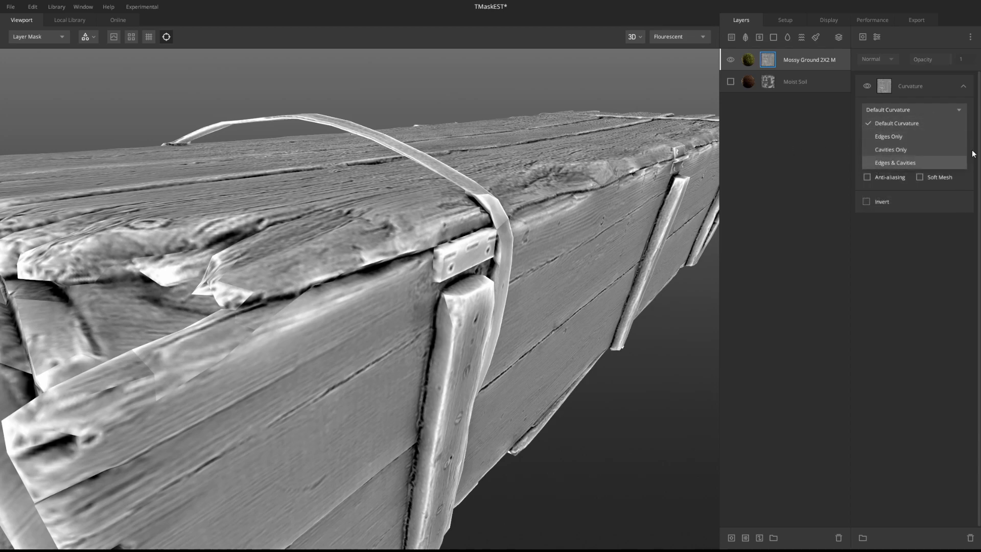
left_click(792, 144)
left_click(903, 132)
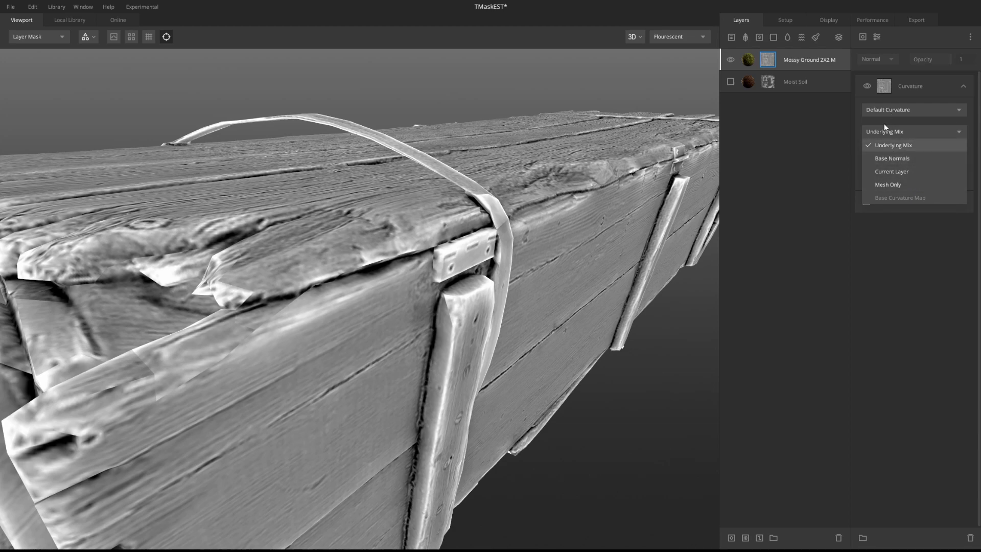
left_click(792, 142)
left_click_drag(587, 194, 715, 227)
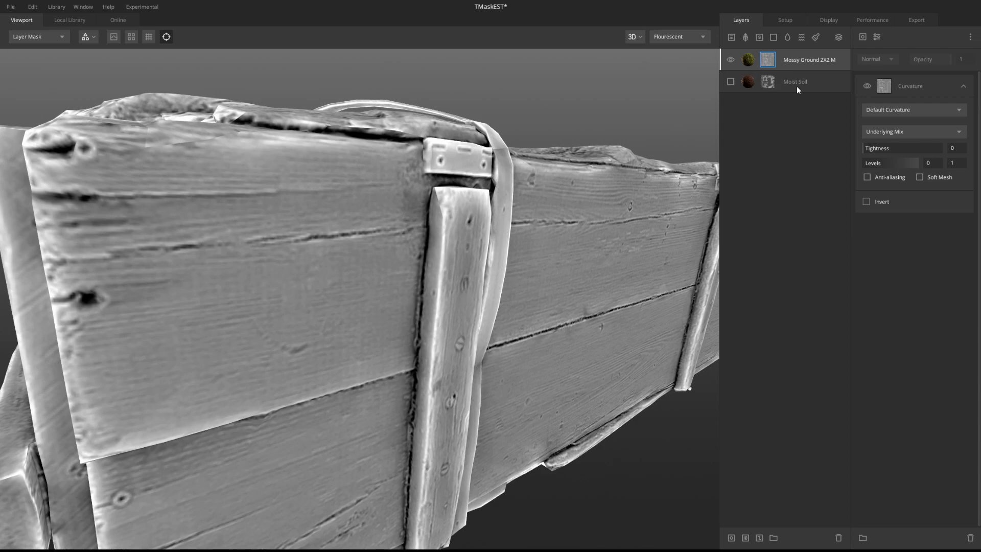
- Hide the Mossy Ground 2X2 M layer, show the Moist Soil layer, and examine the soil on the crate's sides
left_click(738, 60)
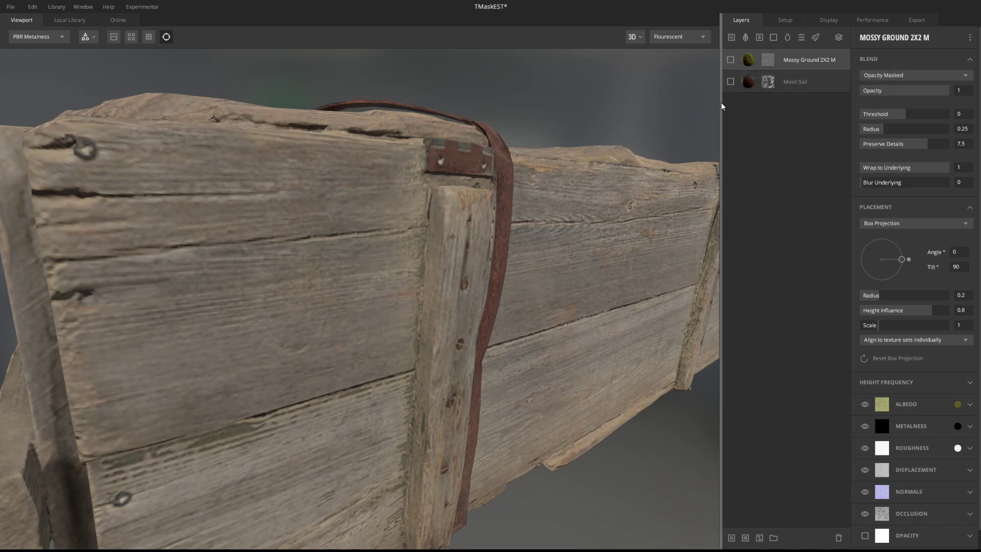
left_click(730, 82)
left_click_drag(587, 215, 422, 351)
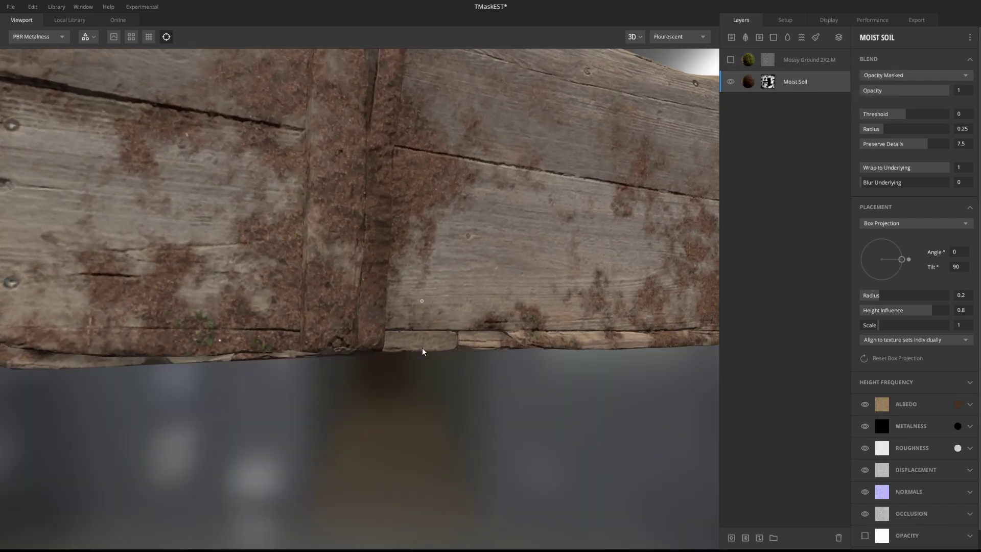
left_click_drag(371, 236, 258, 393)
left_click_drag(324, 285, 470, 257)
- Compare the crate's surface in the Normal view with the Moist Soil layer hidden and shown
key("5")
key("6")
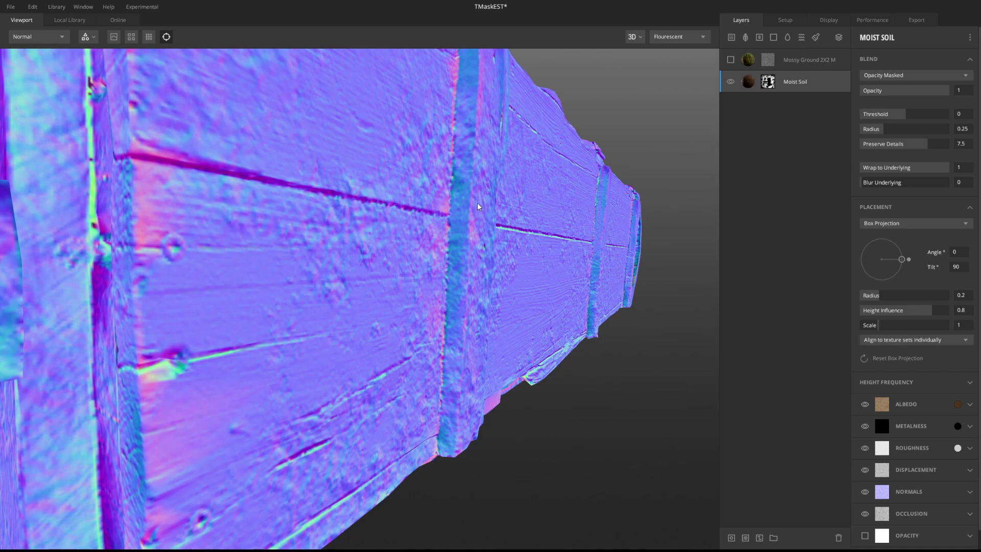
left_click(731, 81)
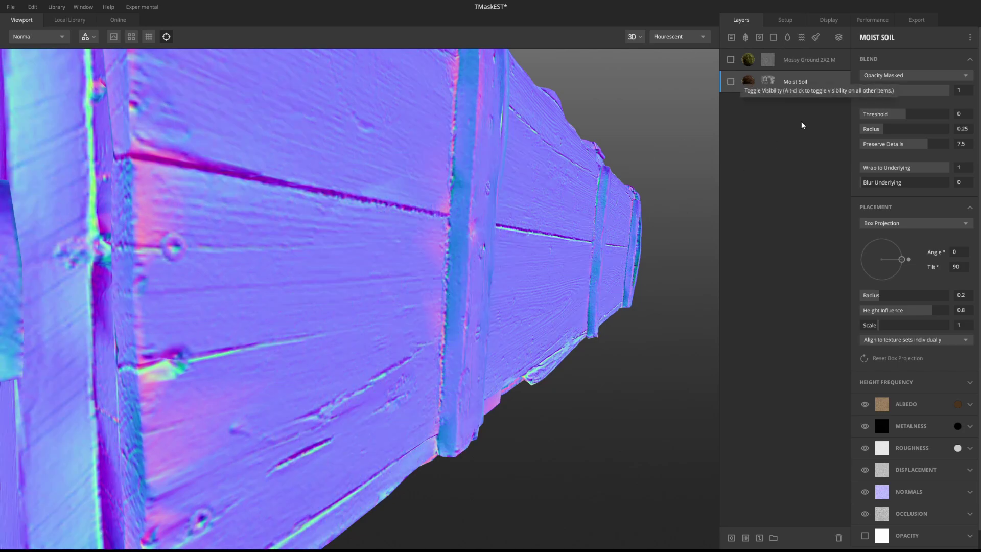
left_click(731, 81)
- Return the viewport to PBR Metalness, show the Mossy Ground 2X2 M layer above the soil, and select its mask
key("1")
left_click_drag(559, 218, 438, 186)
left_click(739, 59)
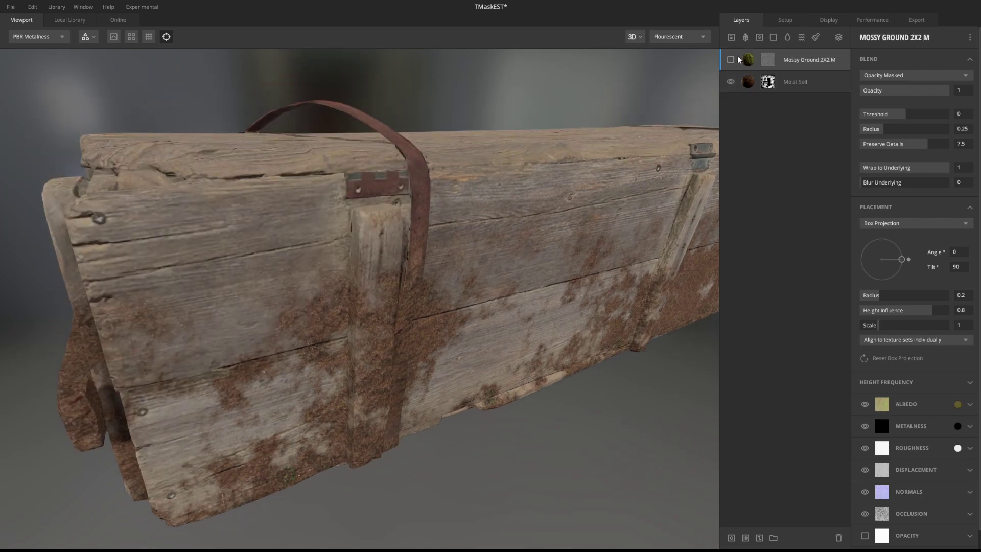
left_click(766, 63)
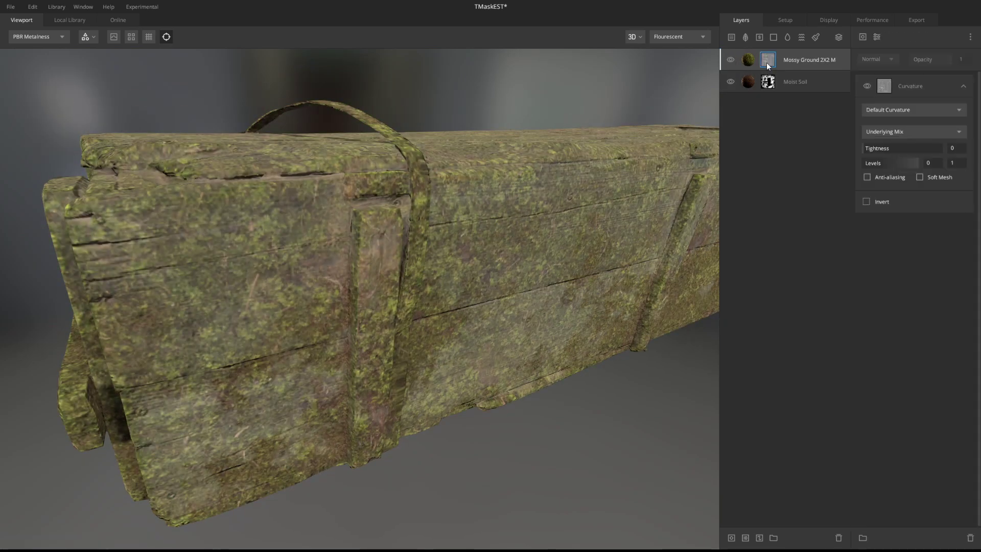
- Preview the Mossy Ground layer mask over the soil and review the Curvature component's source options
left_click(899, 129)
left_click_drag(496, 293, 538, 277)
key("m")
left_click(878, 128)
left_click(878, 133)
left_click(878, 133)
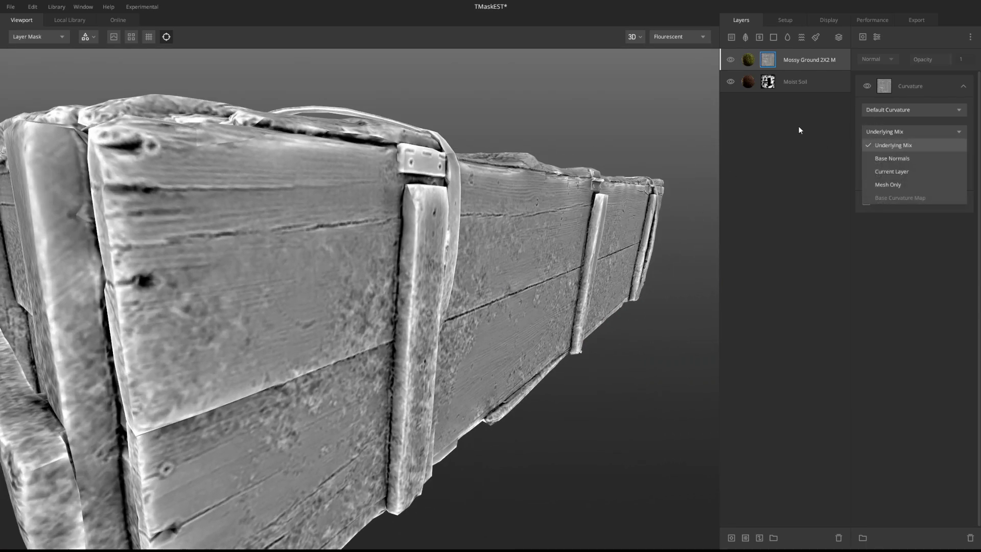
- Toggle the Moist Soil layer off and on to compare its effect on the Underlying Mix curvature mask
left_click(731, 82)
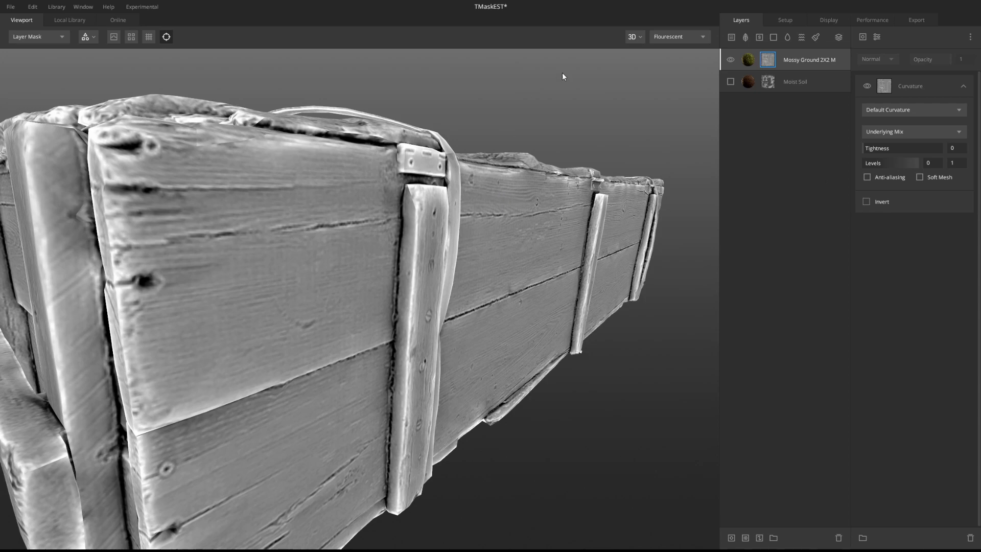
left_click(730, 82)
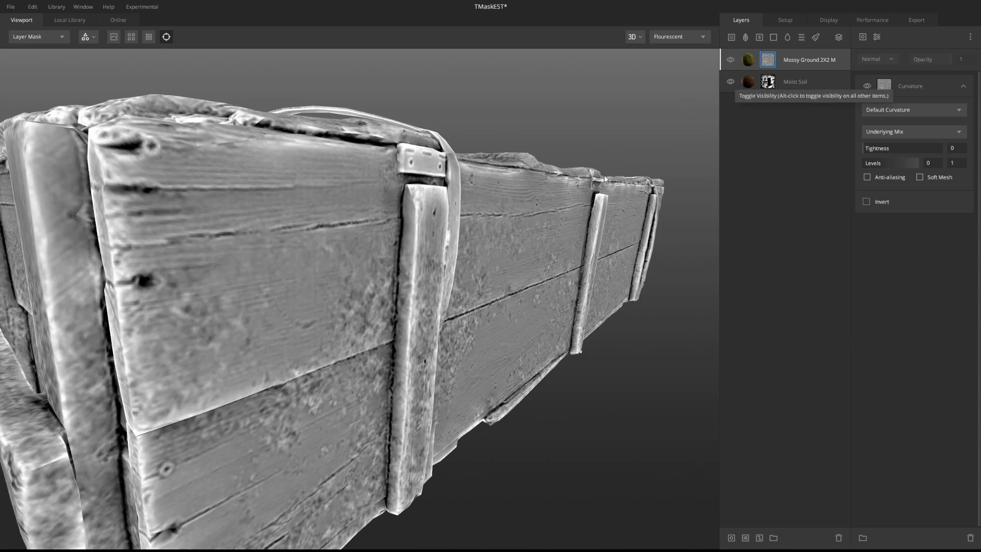
left_click_drag(502, 217, 442, 227)
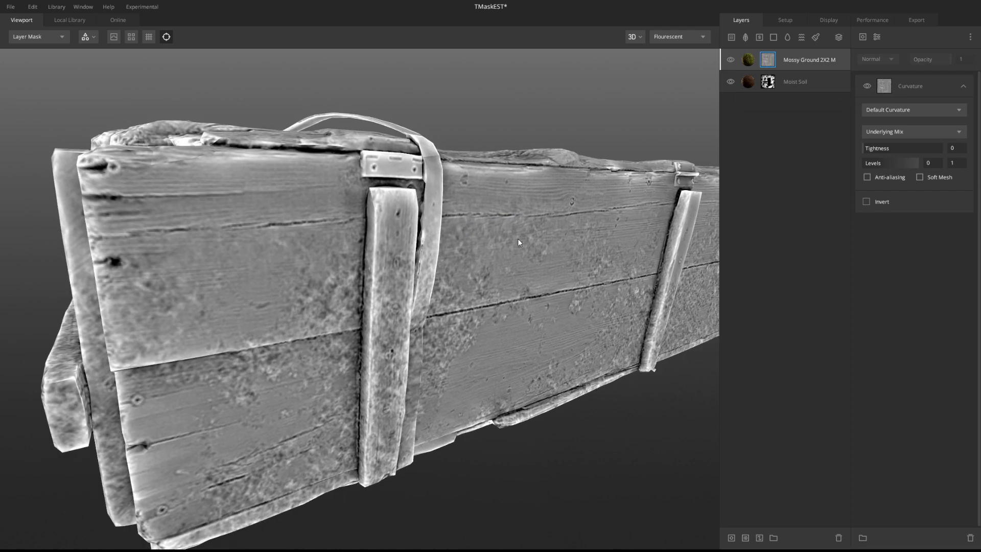
- Switch the Curvature source to Base Normals and inspect the mask across the crate's top and sides
left_click(909, 131)
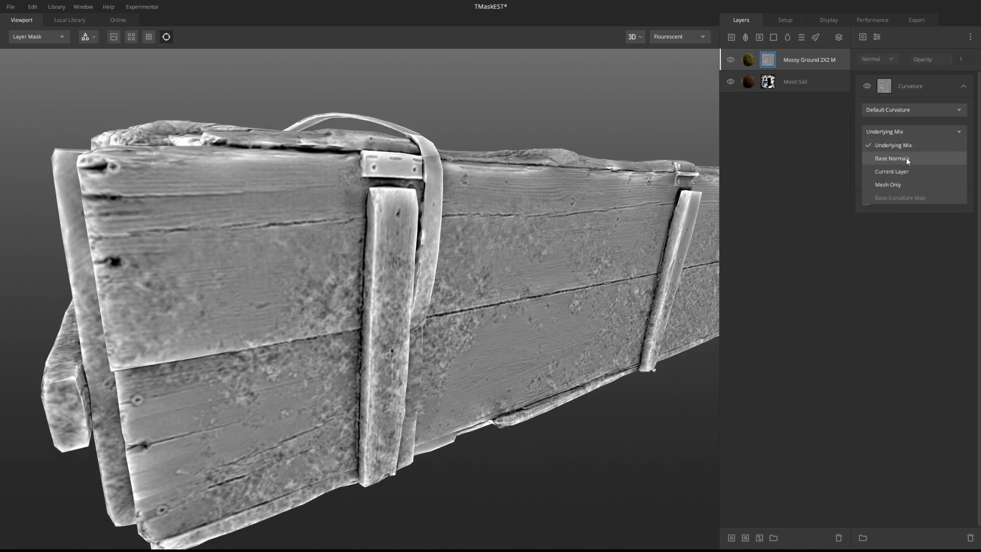
left_click(906, 157)
left_click_drag(486, 199, 462, 225)
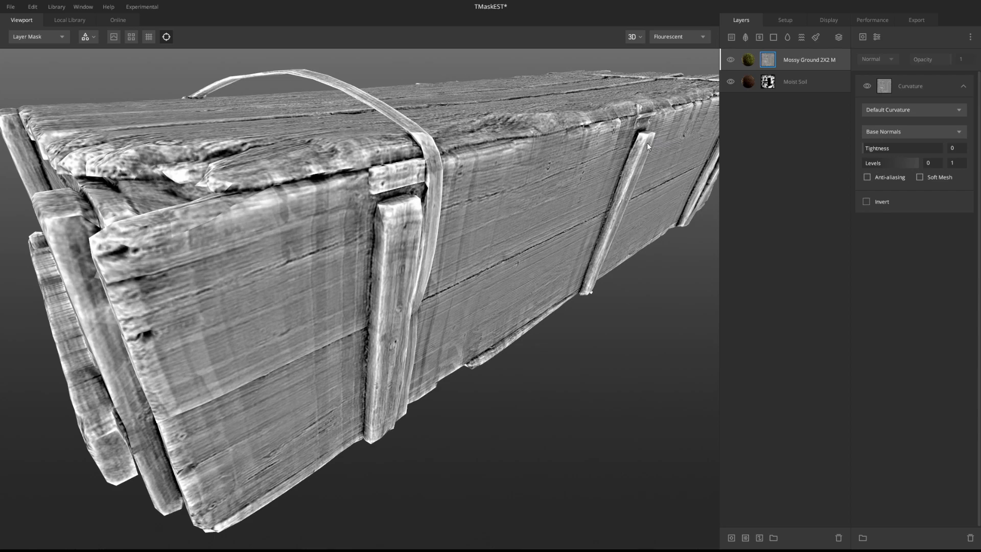
left_click_drag(650, 140, 629, 161)
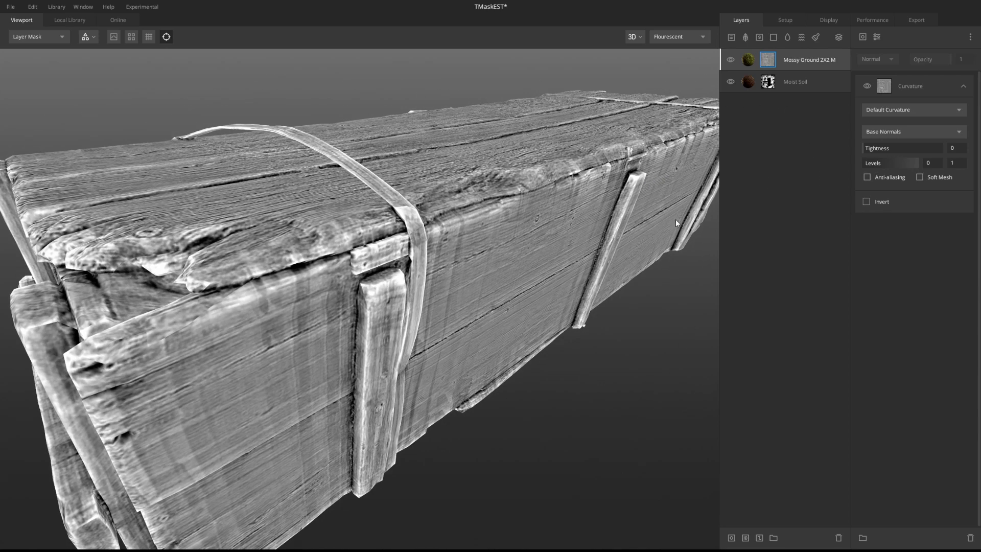
scroll(522, 210, "down", 3)
scroll(522, 211, "up", 2)
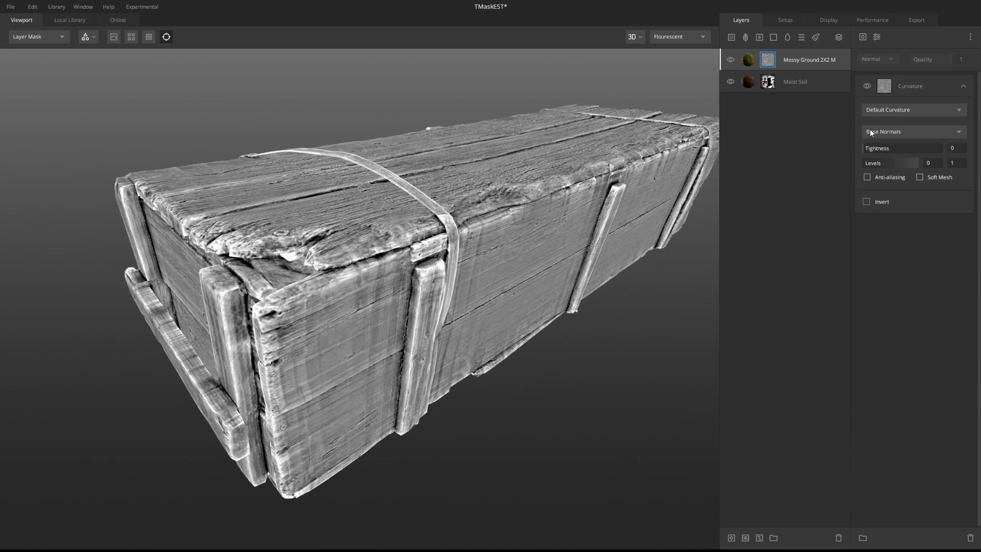
- Switch the Curvature source to Current Layer, select the Mossy Ground 2X2 M layer, and hide the Moist Soil layer
left_click(877, 136)
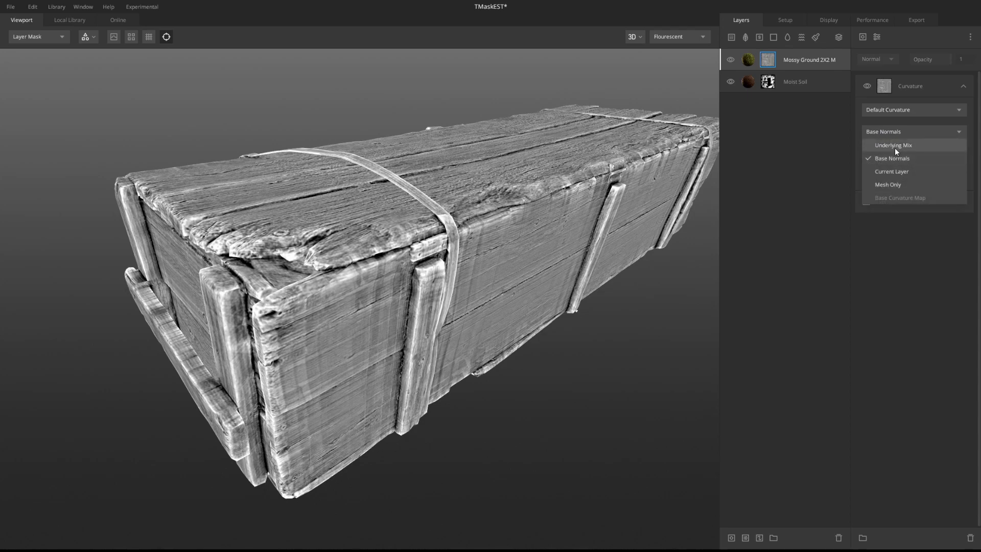
left_click(891, 171)
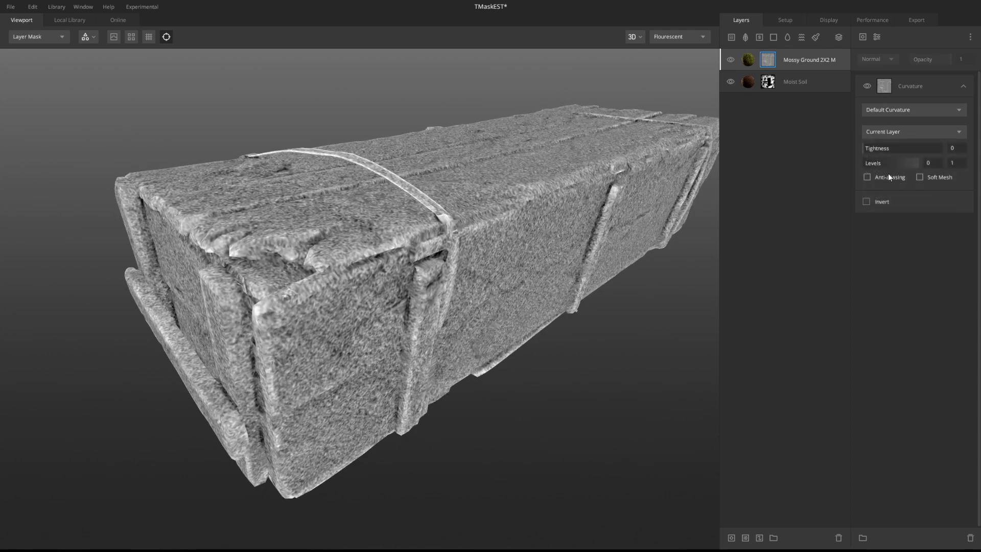
scroll(557, 261, "up", 5)
left_click(765, 61)
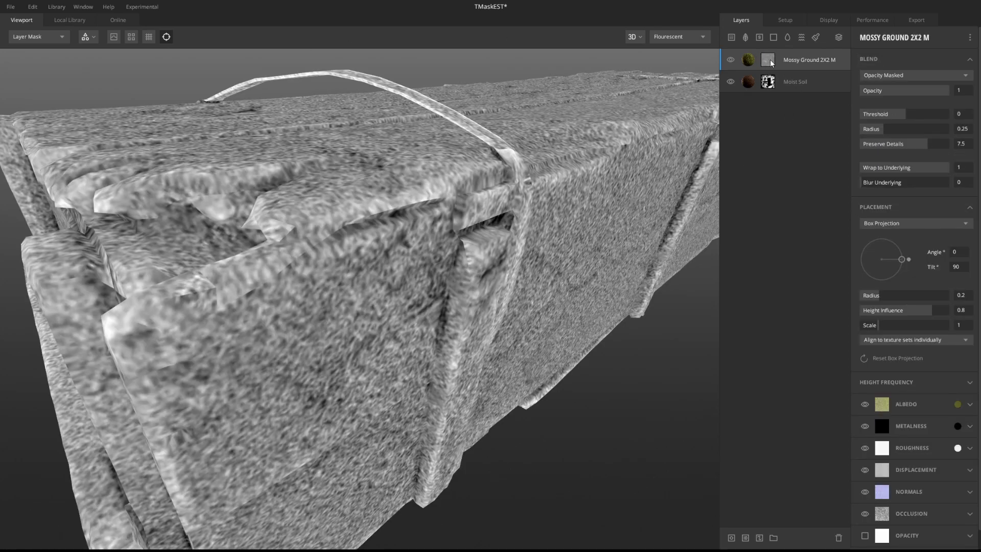
left_click(730, 82)
scroll(408, 220, "down", 4)
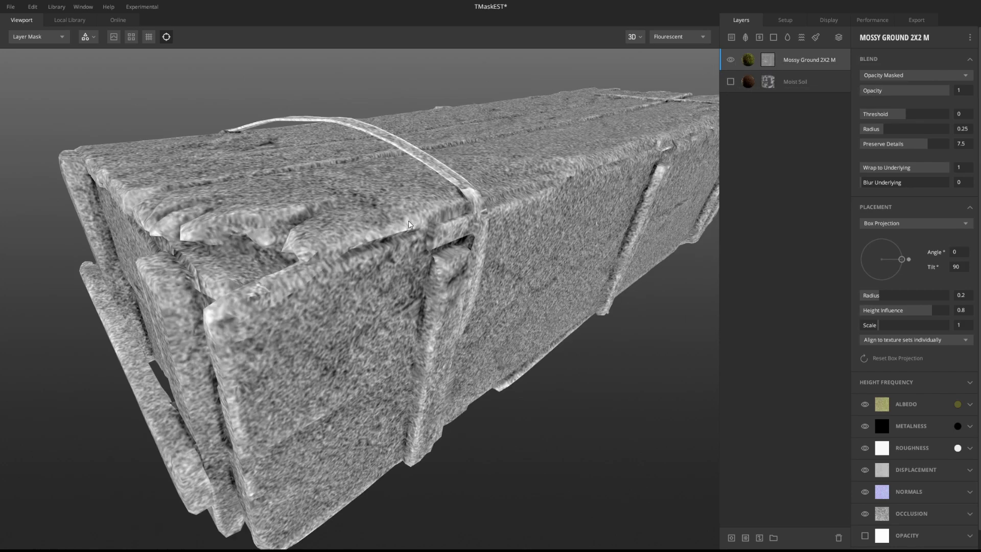
- Show the crate in PBR Metalness and examine the moss coverage without the soil, both close up and from farther away
key("q")
scroll(452, 209, "up", 5)
scroll(403, 218, "down", 8)
scroll(389, 272, "up", 8)
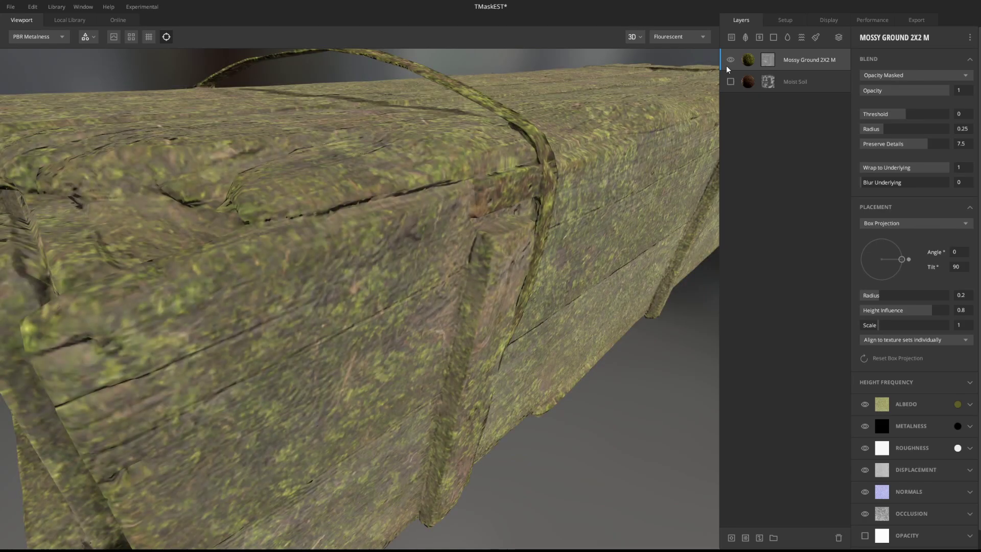
scroll(393, 179, "down", 5)
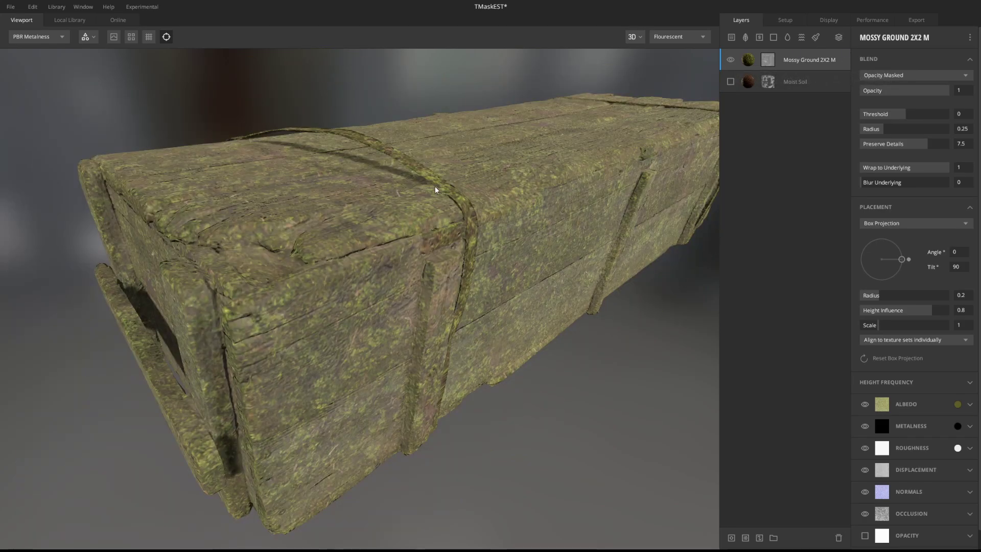
- Examine the moss detail in the Normal view, toggle the Mossy Ground layer off and on, and return to PBR Metalness
key("n")
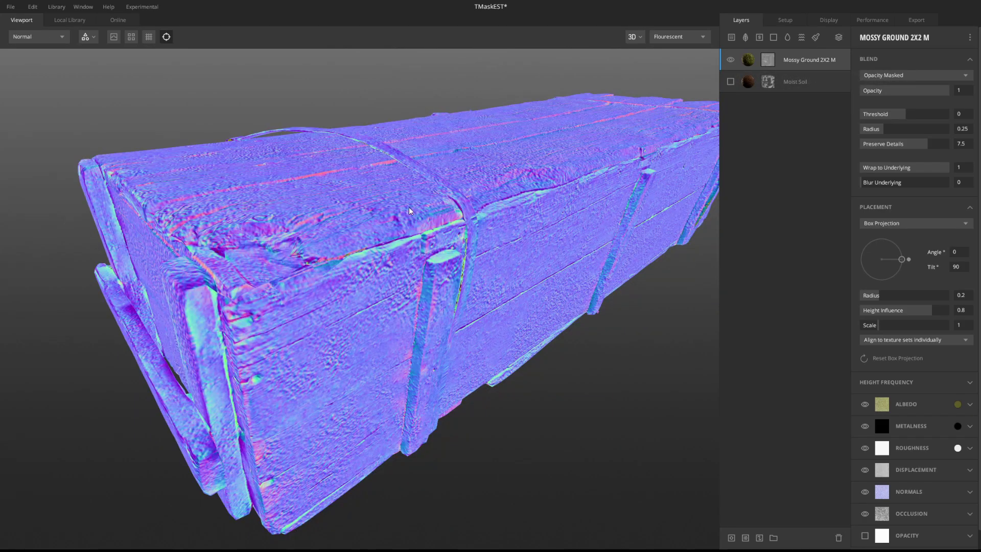
scroll(409, 179, "up", 6)
scroll(467, 115, "down", 5)
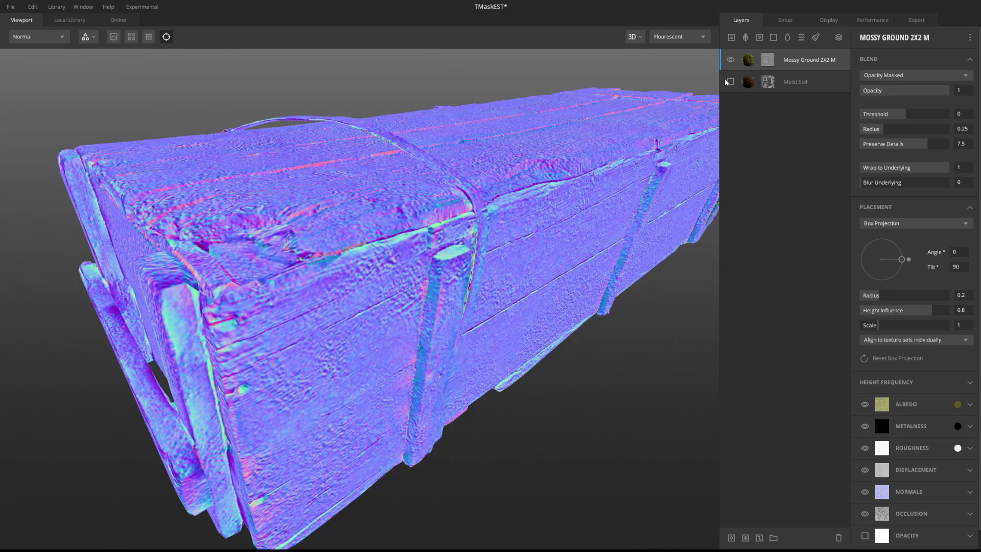
left_click(729, 61)
left_click(730, 60)
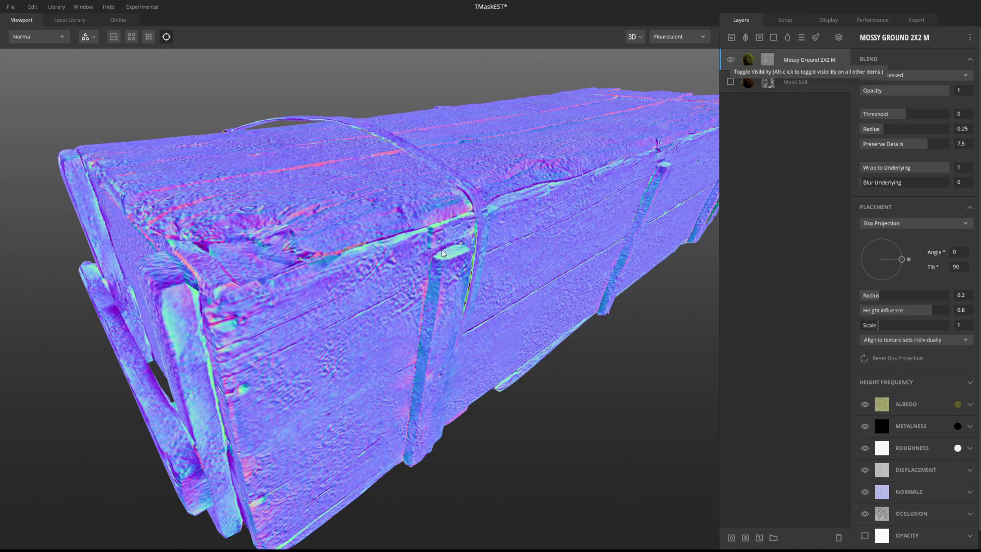
key("n")
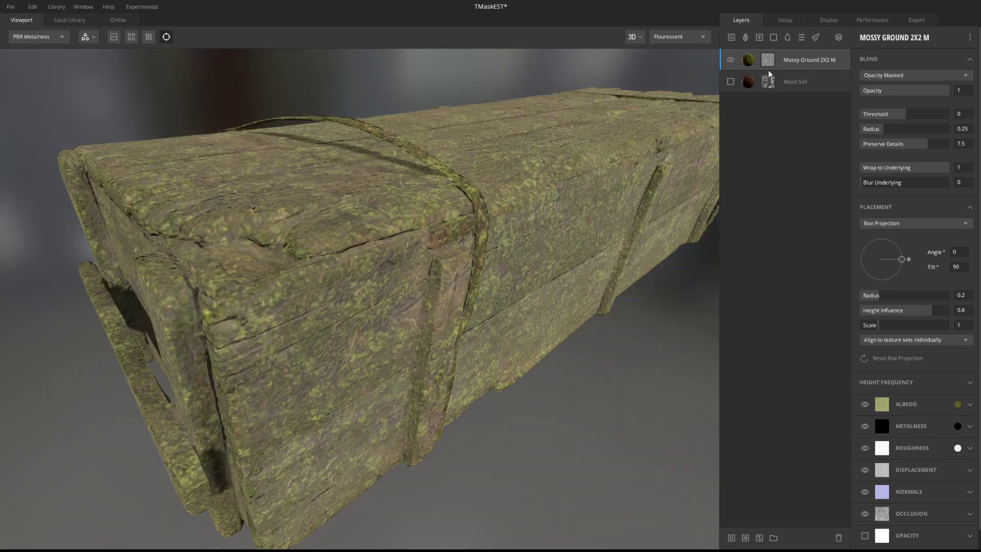
- Show the Moist Soil layer, preview the Mossy Ground mask, and compare the Current Layer curvature with the soil hidden and shown
left_click(730, 81)
left_click(767, 59)
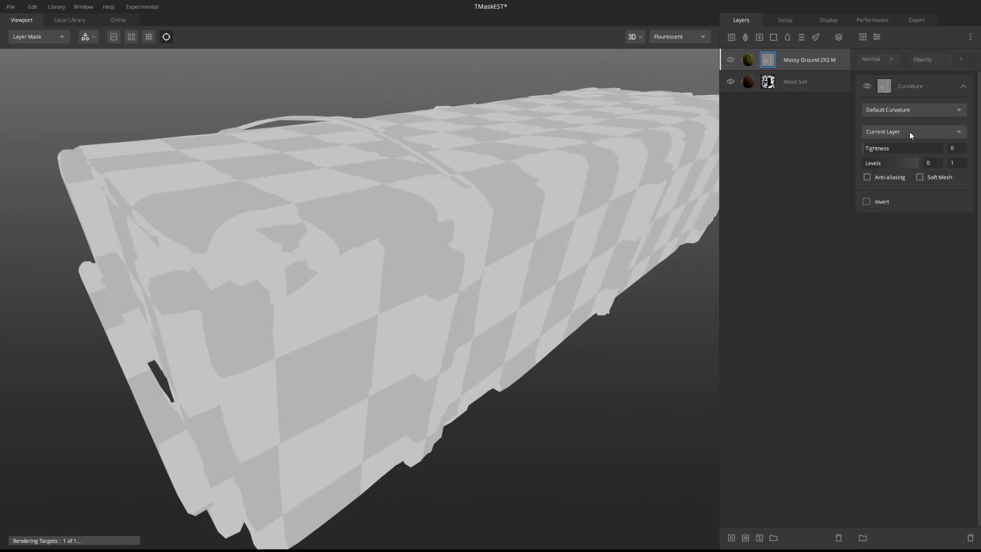
left_click(909, 130)
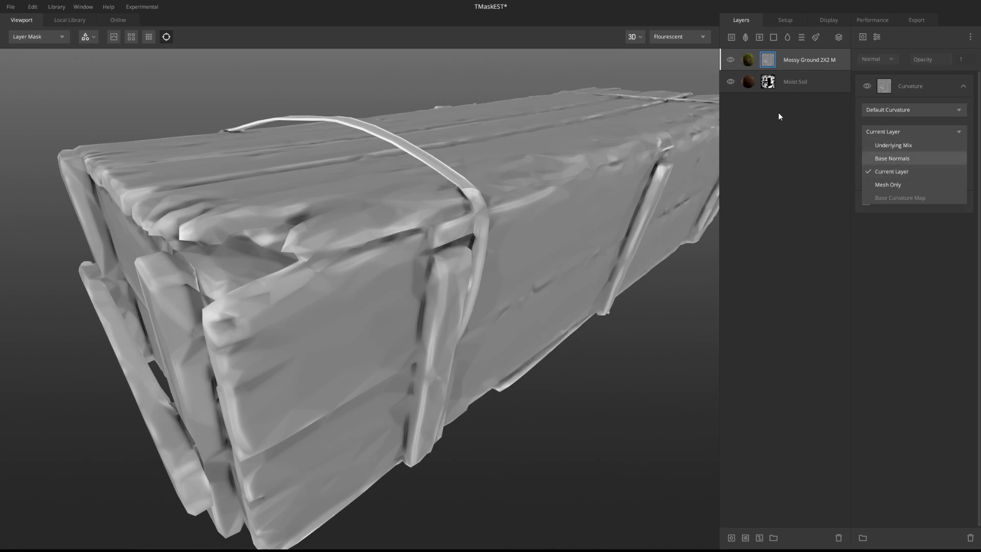
left_click(750, 57)
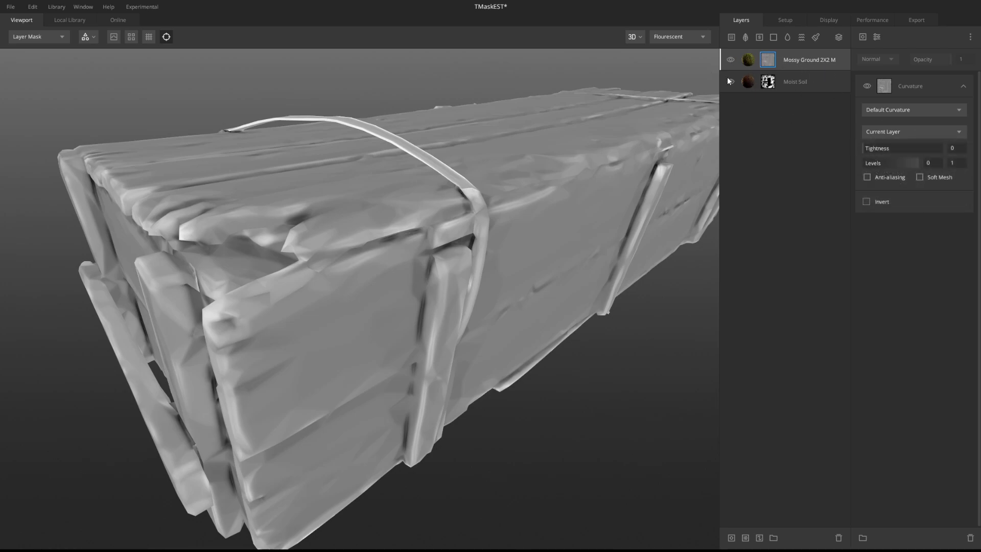
left_click(730, 82)
left_click(767, 59)
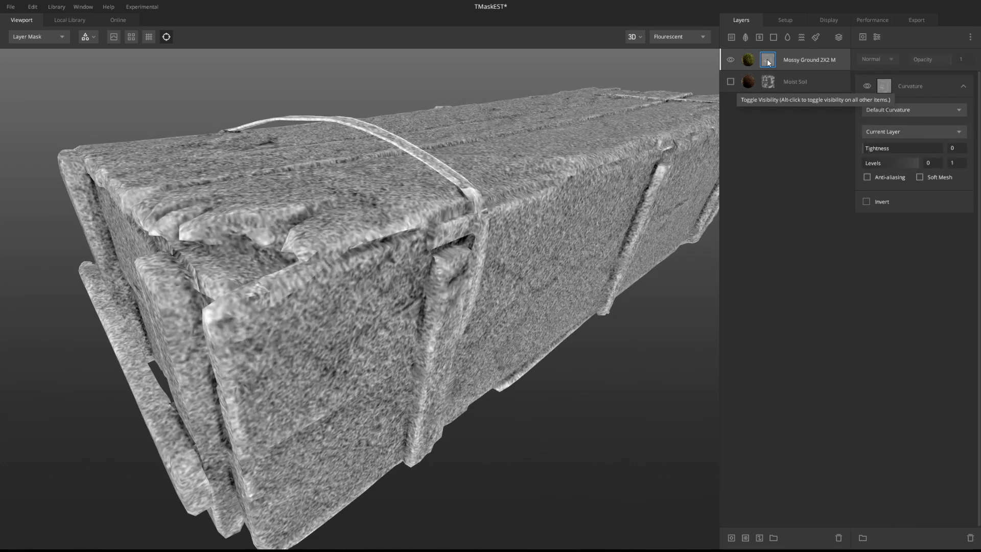
left_click(731, 81)
- Alternate the Curvature source between Underlying Mix and Current Layer to compare the two masks on the crate
left_click(907, 134)
left_click(916, 156)
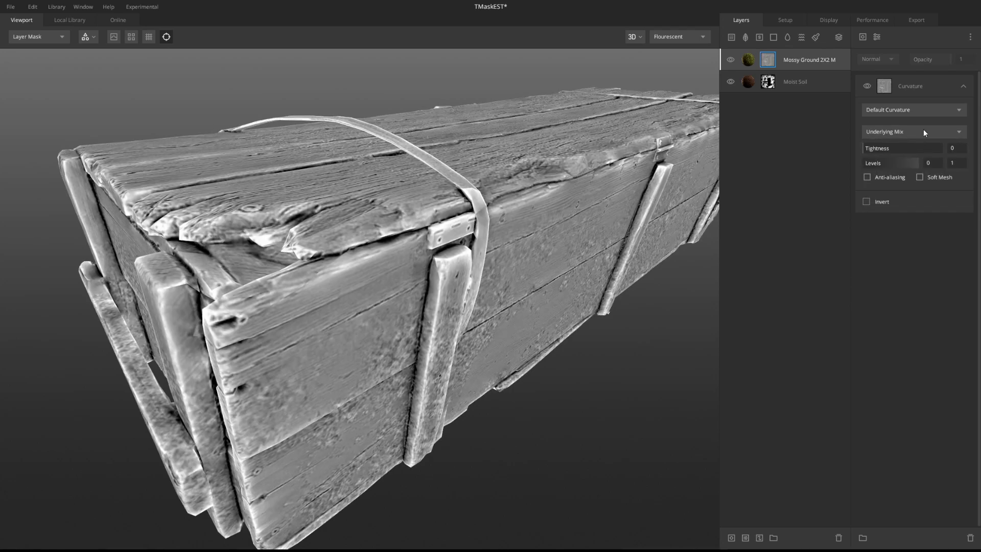
left_click(922, 132)
left_click(898, 170)
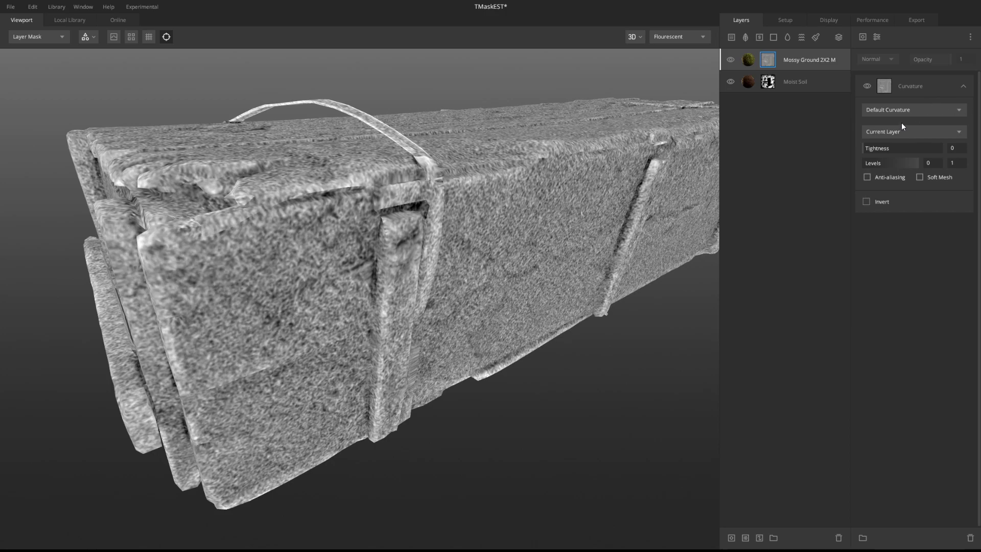
left_click(884, 131)
left_click(891, 144)
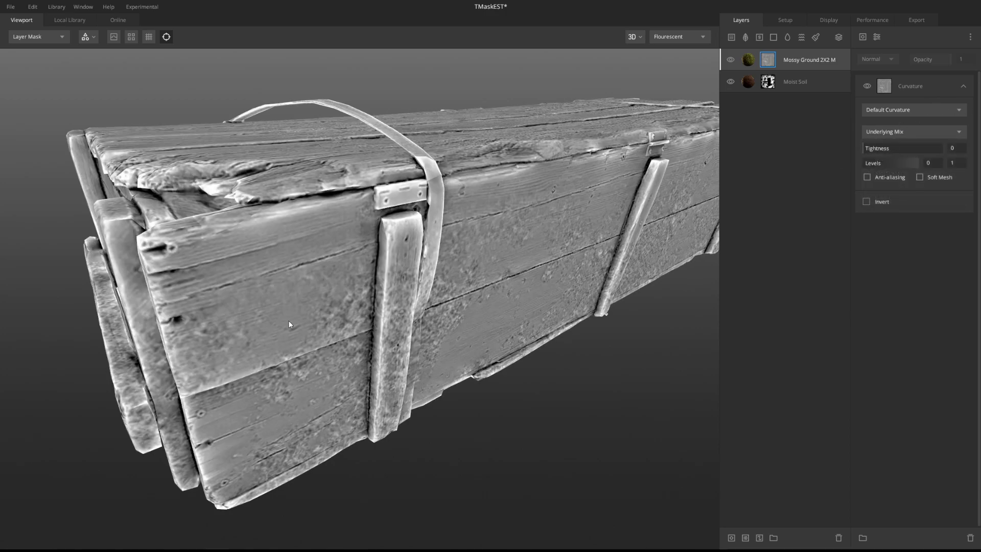
left_click(894, 131)
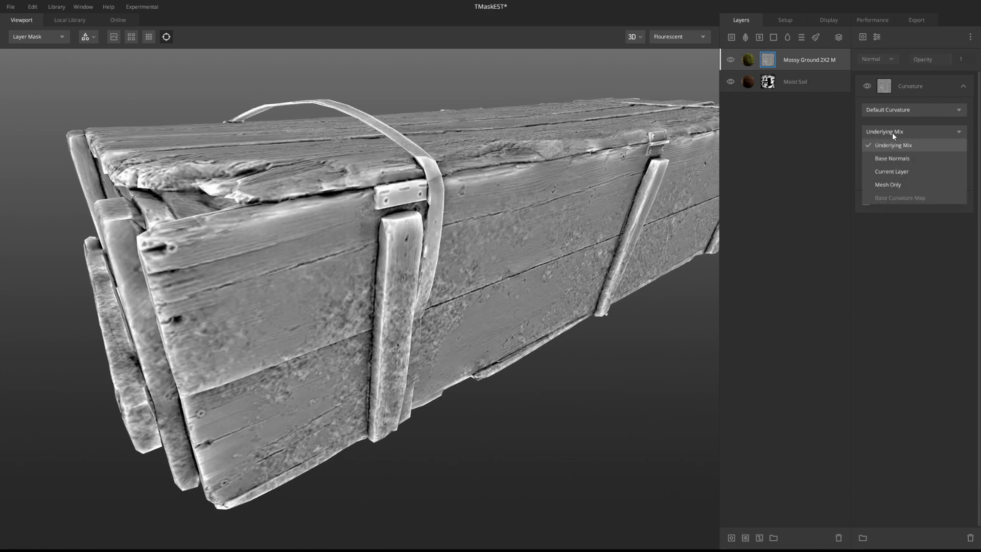
left_click(901, 173)
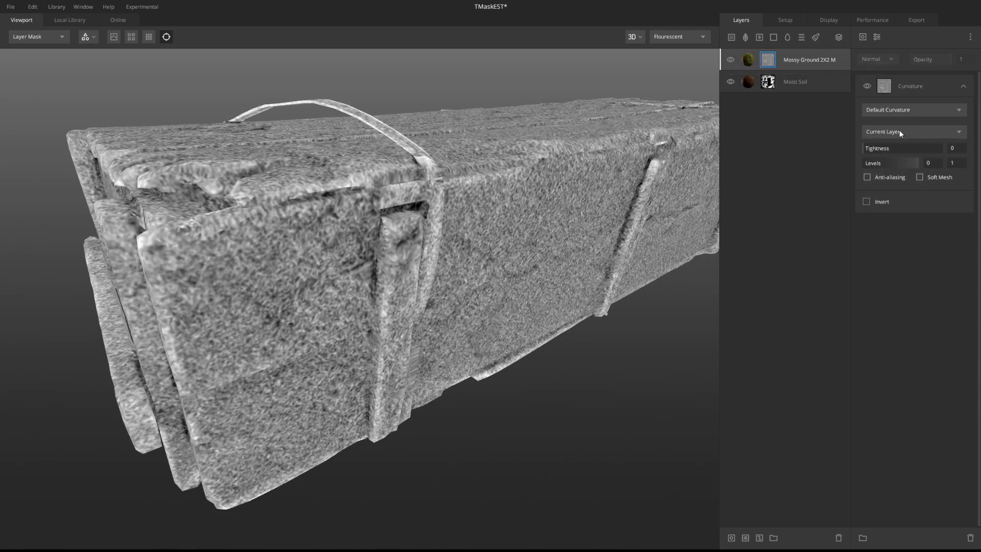
- Switch the Curvature source to Mesh Only and inspect the mask along the crate's edges and corners
left_click(899, 131)
left_click(889, 185)
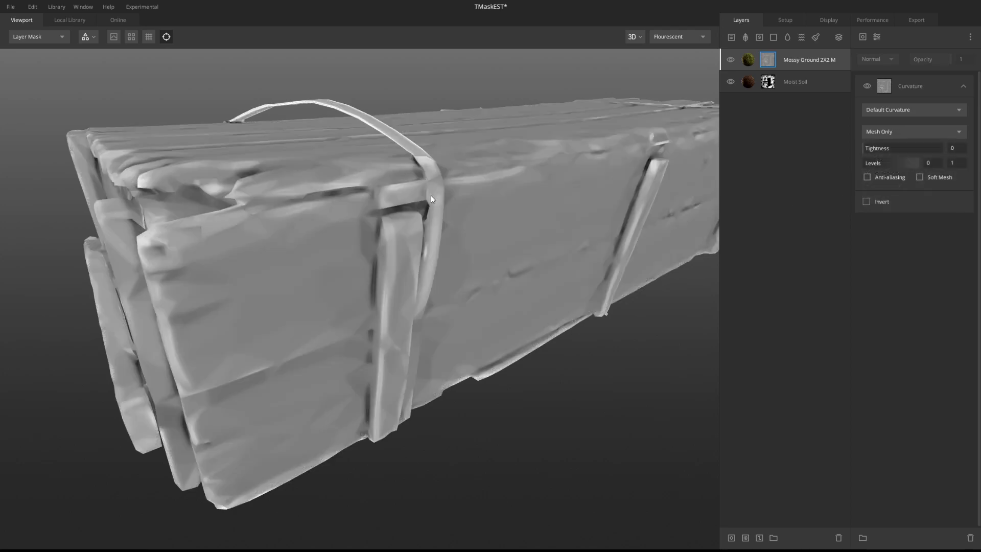
scroll(521, 232, "up", 5)
left_click_drag(521, 232, 449, 235)
scroll(452, 205, "down", 5)
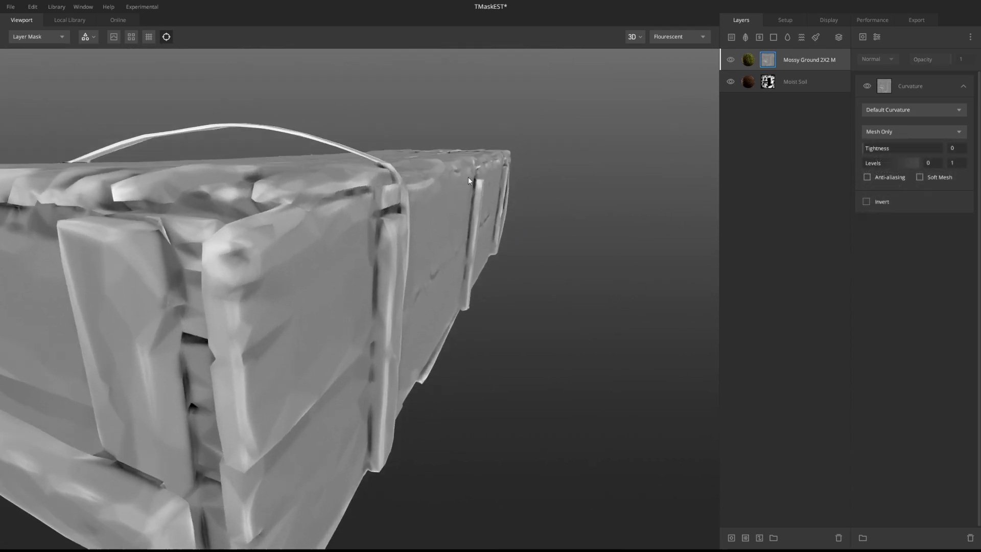
left_click_drag(458, 177, 536, 276)
left_click_drag(270, 298, 692, 198)
- Set the Curvature's lower level to 0.468, inspect the mask around the crate, and check the moss in PBR Metalness
left_click_drag(865, 159, 892, 161)
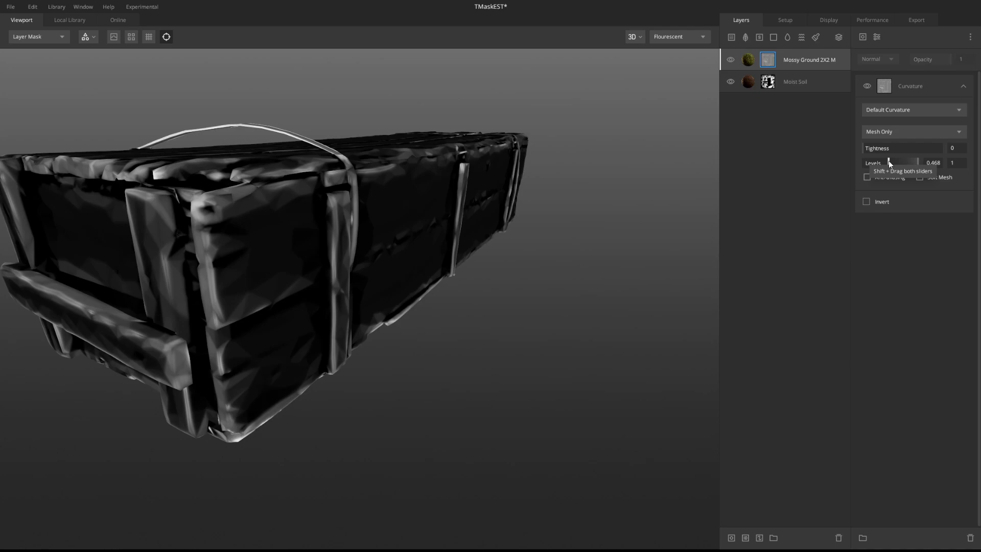
left_click_drag(460, 189, 382, 192)
left_click_drag(250, 305, 390, 253)
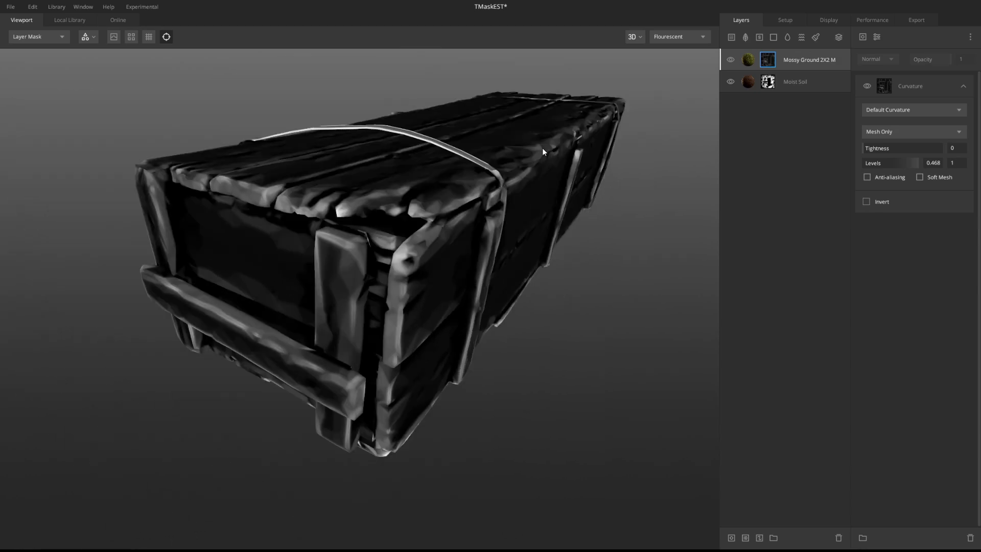
left_click_drag(531, 306, 485, 288)
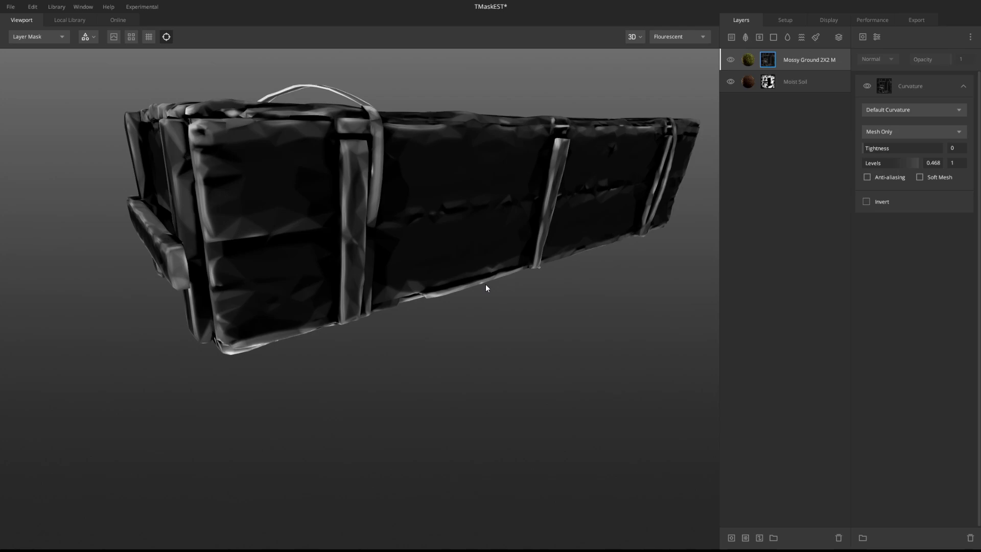
left_click_drag(468, 186, 558, 236)
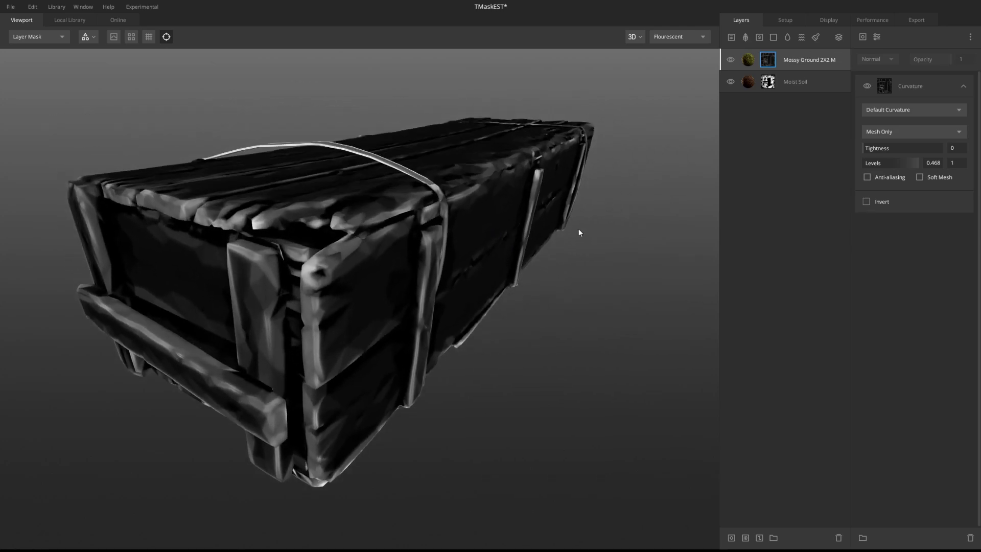
left_click_drag(491, 185, 335, 336)
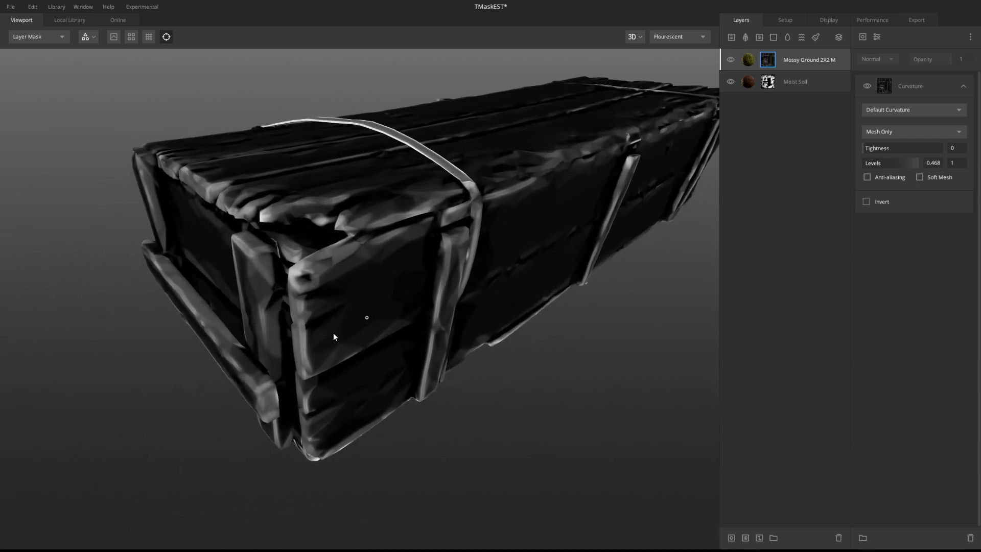
key("m")
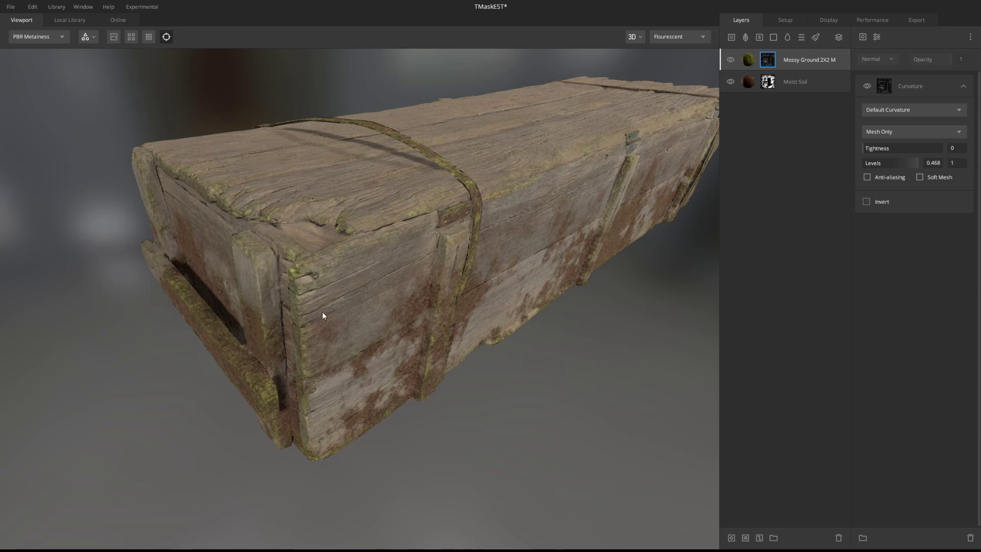
key("m")
- Switch the Curvature source from Mesh Only to Underlying Mix and inspect the high-contrast mask on the crate
left_click(924, 131)
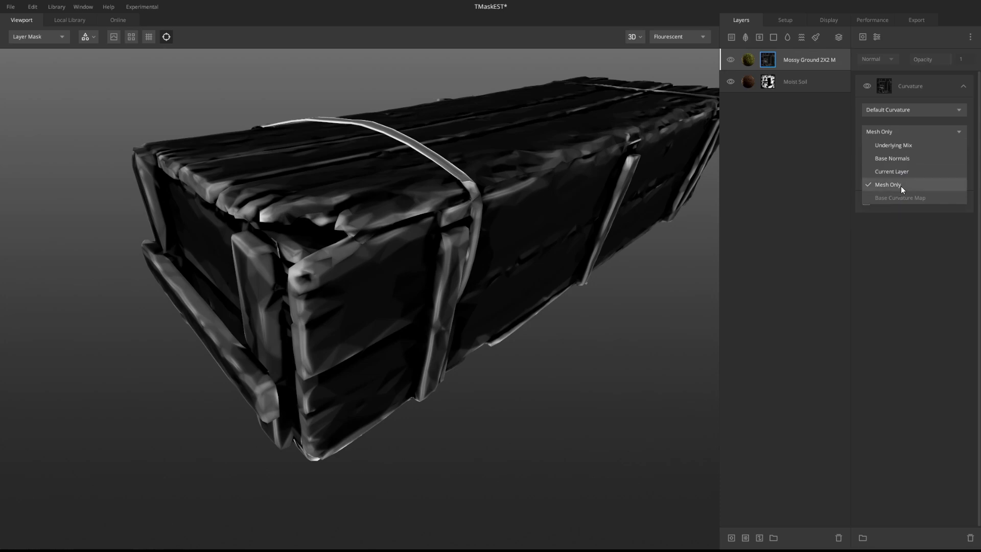
left_click(890, 145)
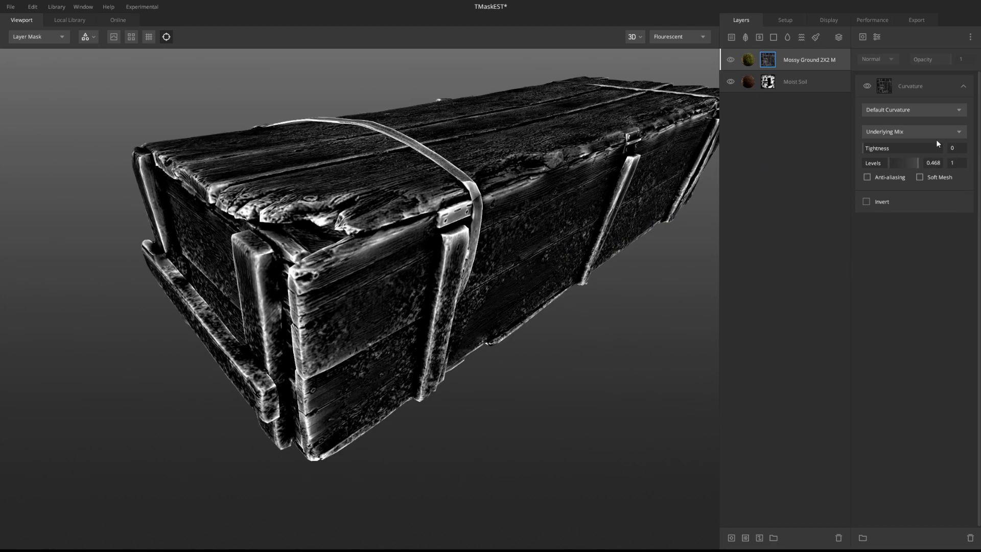
left_click_drag(520, 255, 503, 232)
scroll(503, 232, "up", 4)
scroll(503, 231, "down", 4)
- Try Base Normals as the Curvature source with the raised lower level, and set the source to Current Layer
left_click(923, 131)
left_click(900, 156)
mouse_move(604, 210)
left_mouse_down()
mouse_move(591, 259)
mouse_move(594, 195)
mouse_move(588, 204)
left_mouse_up()
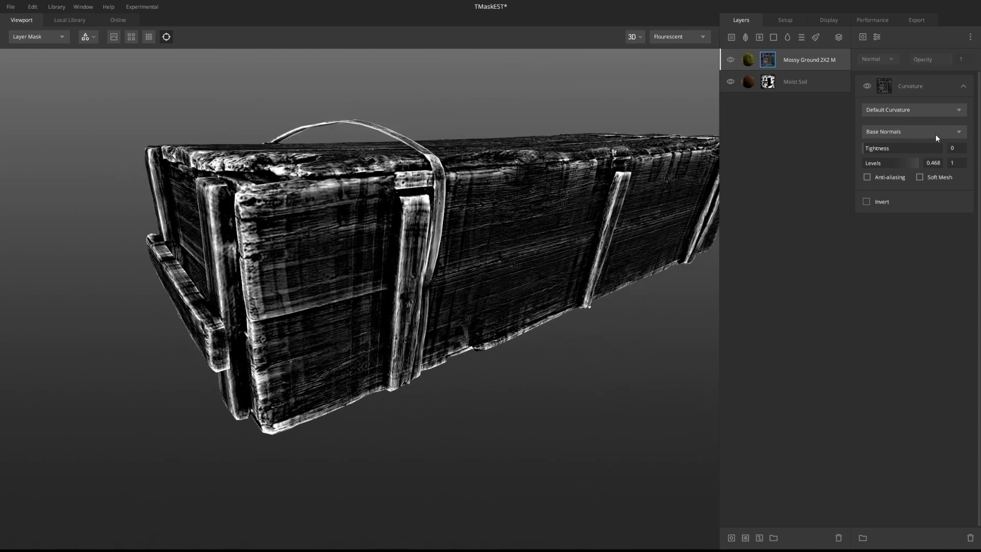
left_click(936, 132)
left_click(905, 173)
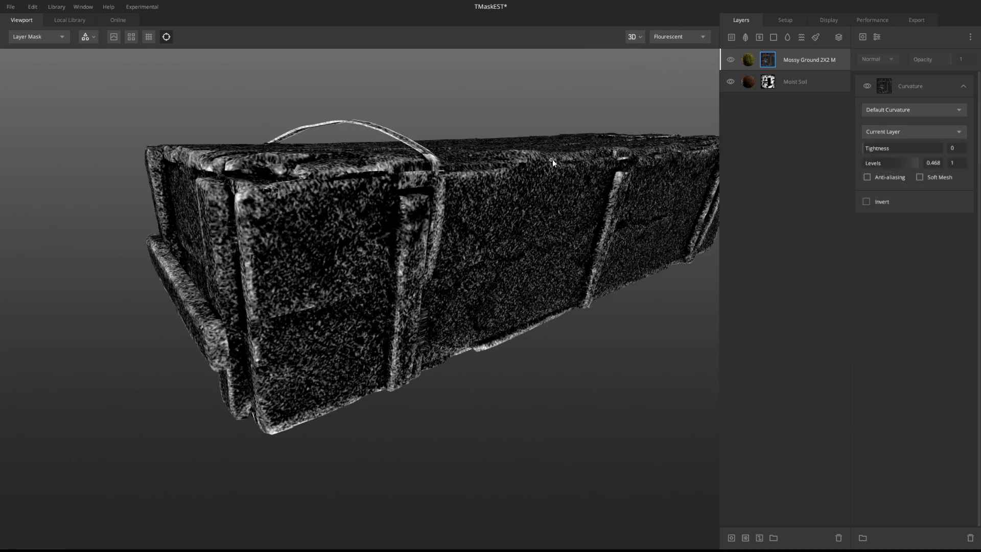
- Compare the Edges Only and Cavities Only curvature types on the crate, and return the type to Default Curvature
left_click_drag(551, 161, 557, 204)
left_click(919, 131)
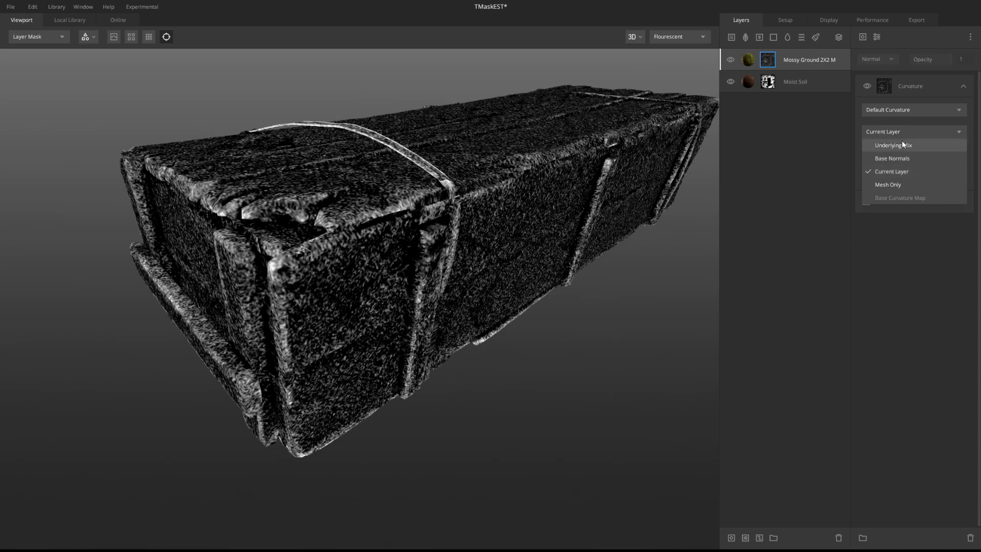
left_click(933, 108)
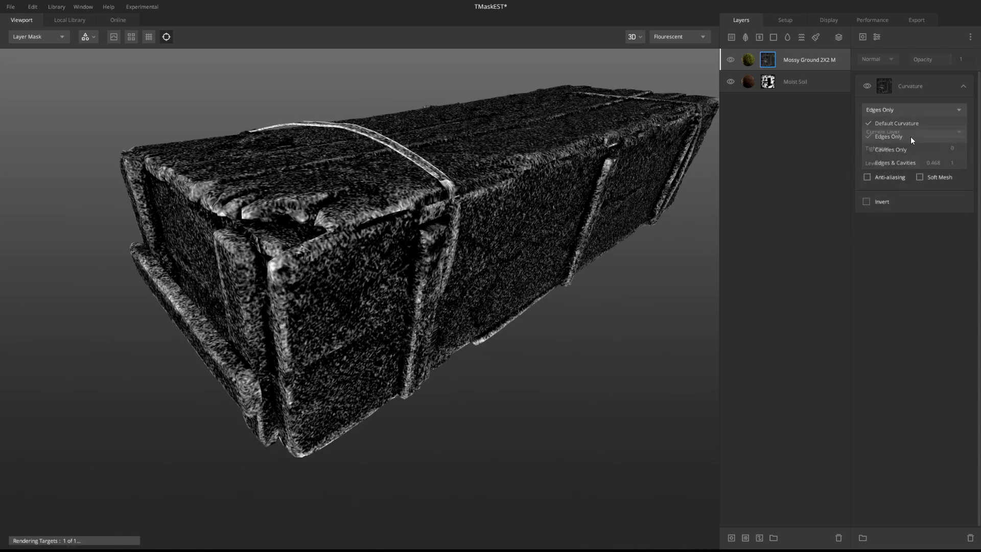
left_click(910, 137)
left_click(933, 112)
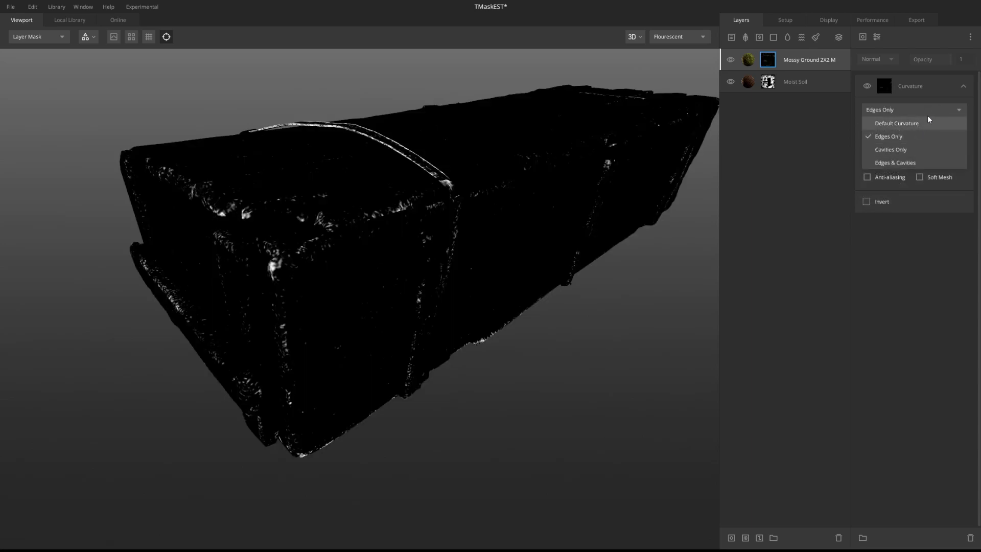
left_click(928, 116)
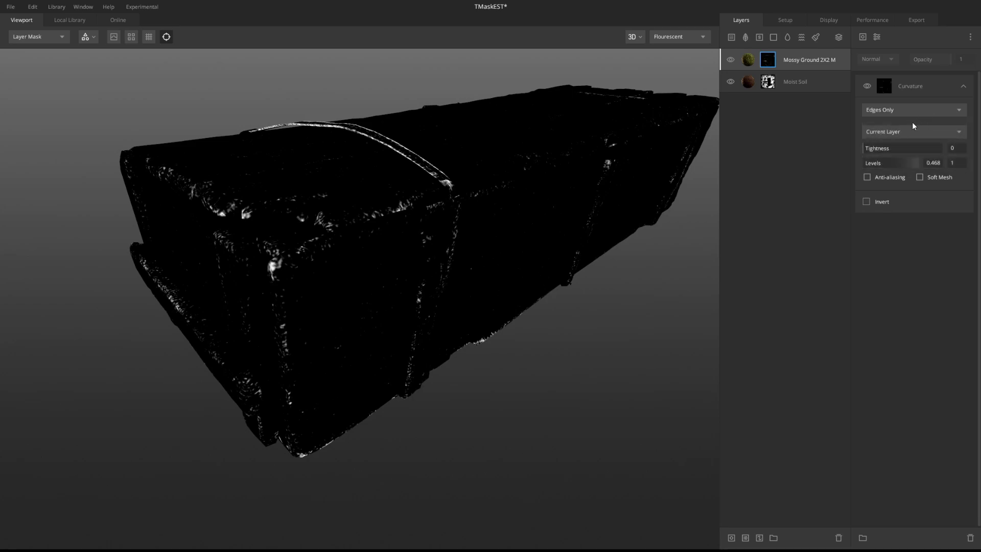
left_click(931, 111)
left_click(898, 150)
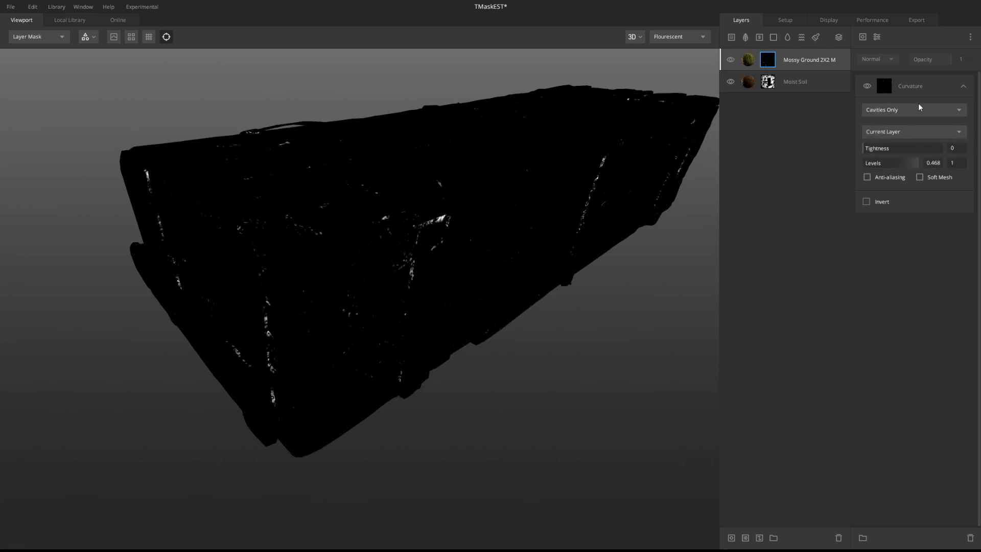
left_click(910, 111)
left_click(919, 136)
left_click(902, 112)
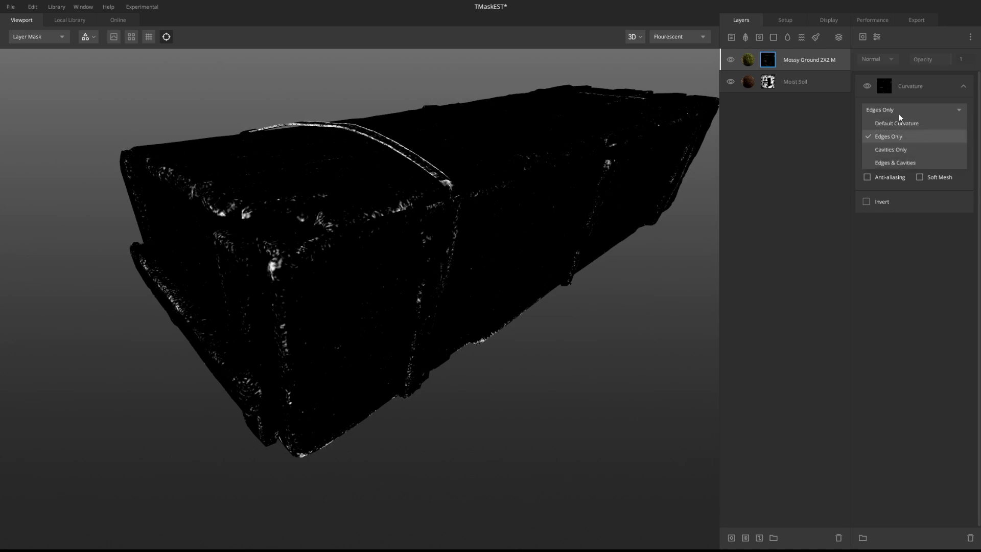
left_click(887, 122)
- Switch the Curvature source from Current Layer to Underlying Mix and inspect the mask around the crate
left_click(910, 134)
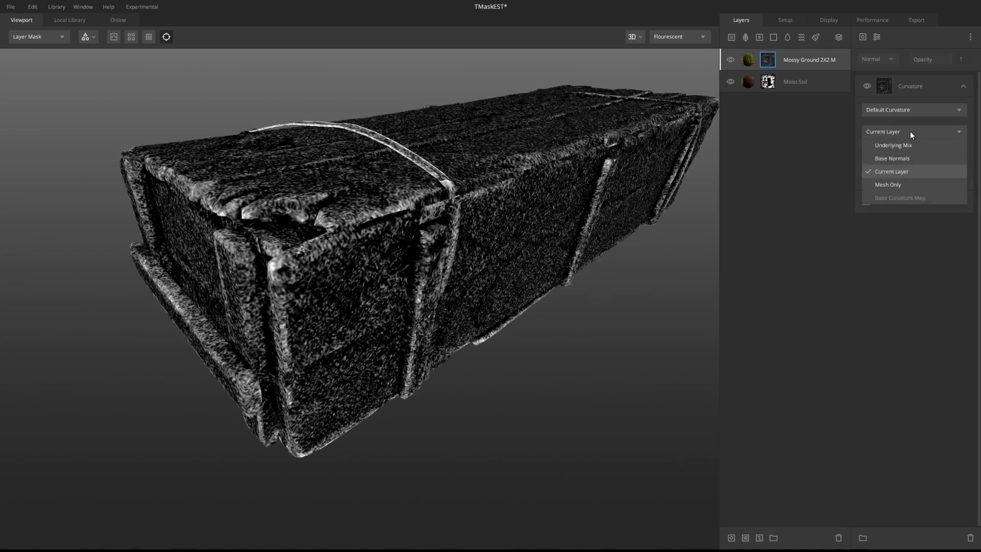
left_click(894, 144)
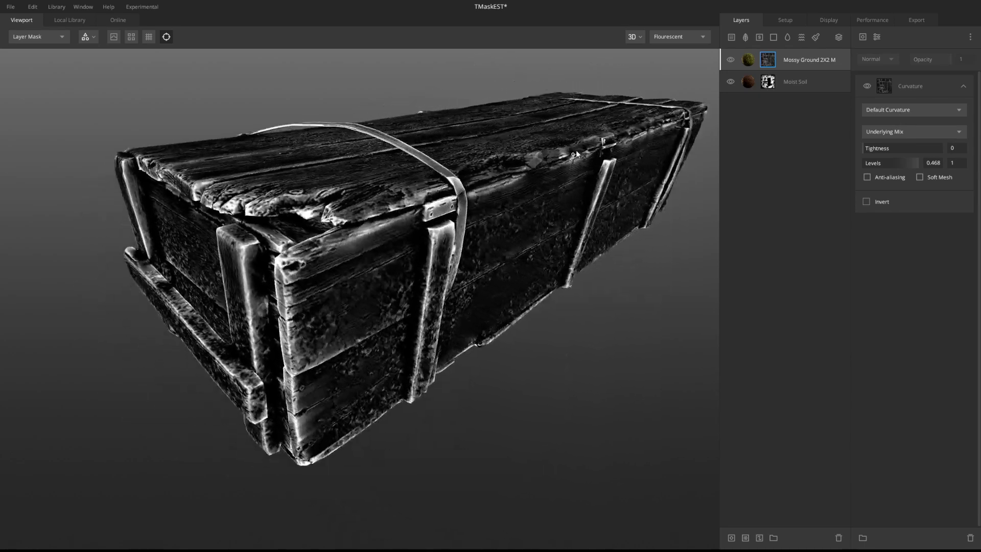
left_click_drag(620, 188, 505, 236)
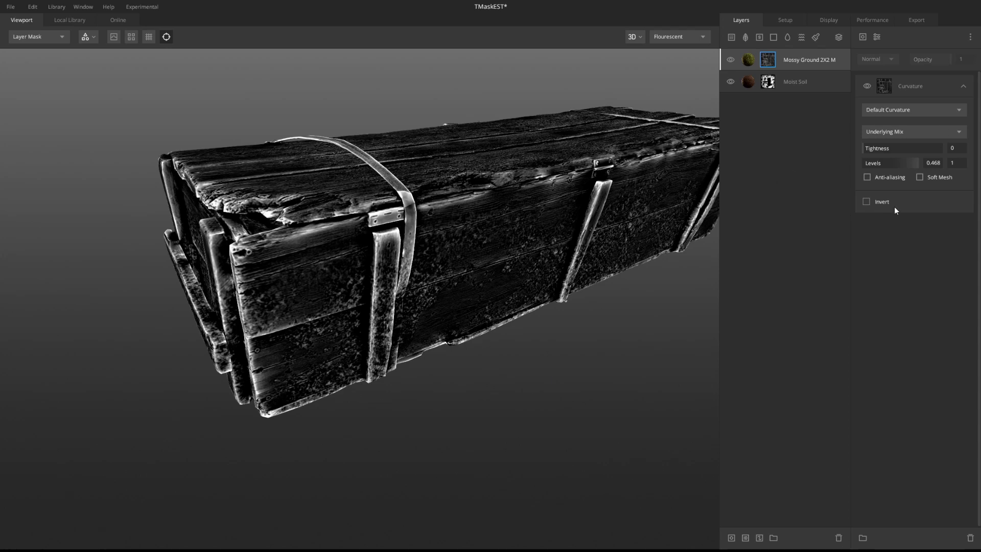
left_click_drag(408, 208, 438, 195)
- Raise the Curvature's lower level to 0.563 and examine the mask up close at the crate's corner
left_click_drag(864, 147, 822, 167)
scroll(645, 193, "up", 3)
left_click_drag(588, 166, 659, 157)
right_click_drag(628, 168, 678, 154)
left_click_drag(873, 162, 898, 159)
- Try the Anti-aliasing and Soft Mesh options on the Curvature mask, and switch both off again
left_click(866, 177)
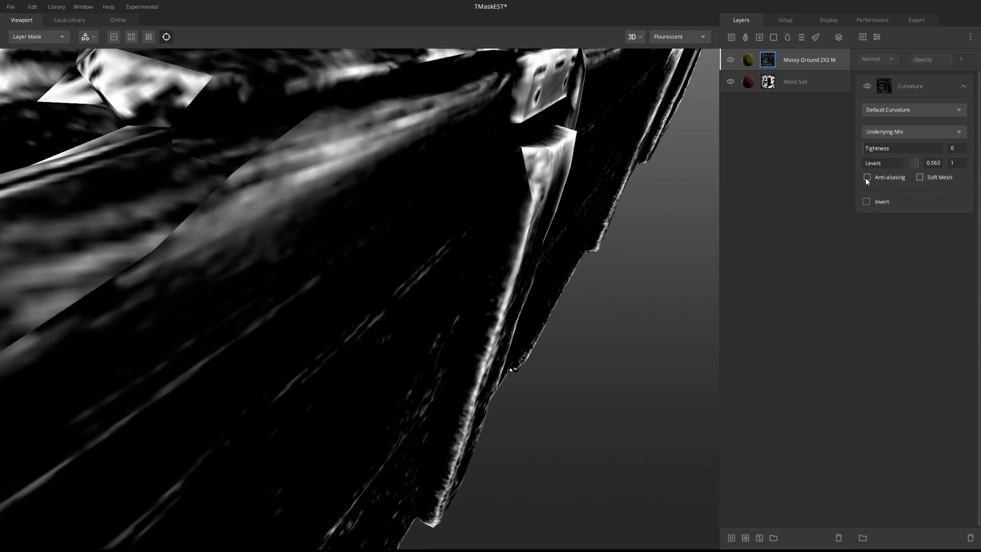
left_click(867, 177)
left_click(867, 176)
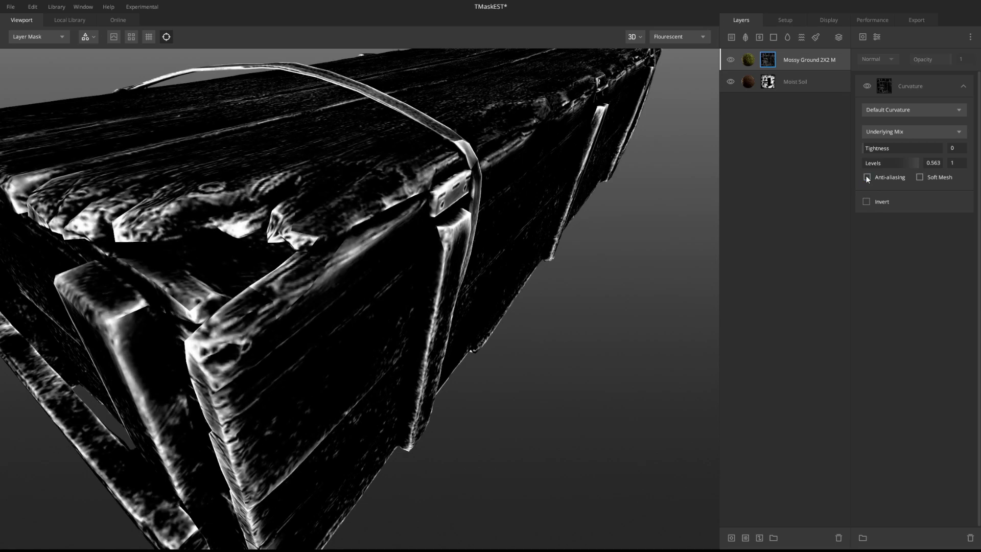
left_click(867, 176)
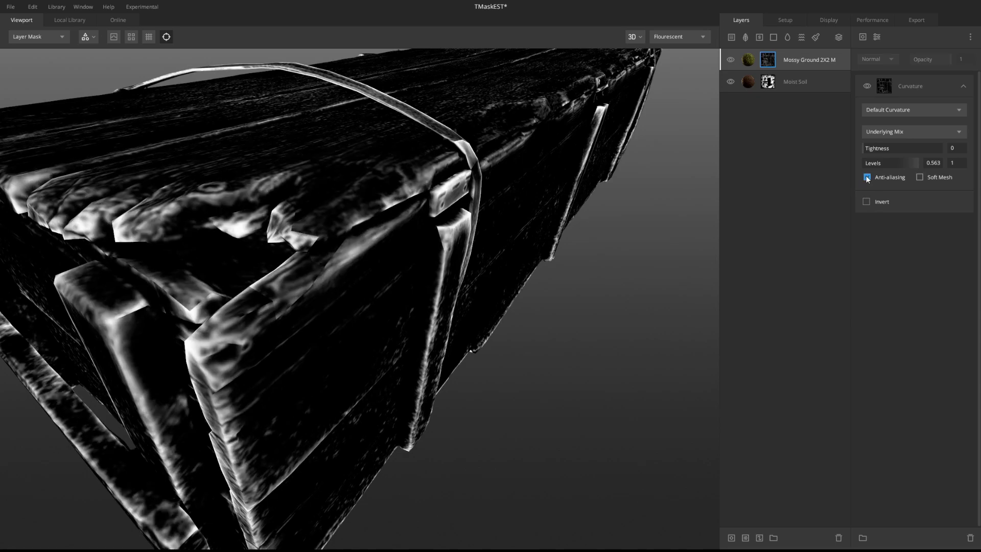
left_click(919, 177)
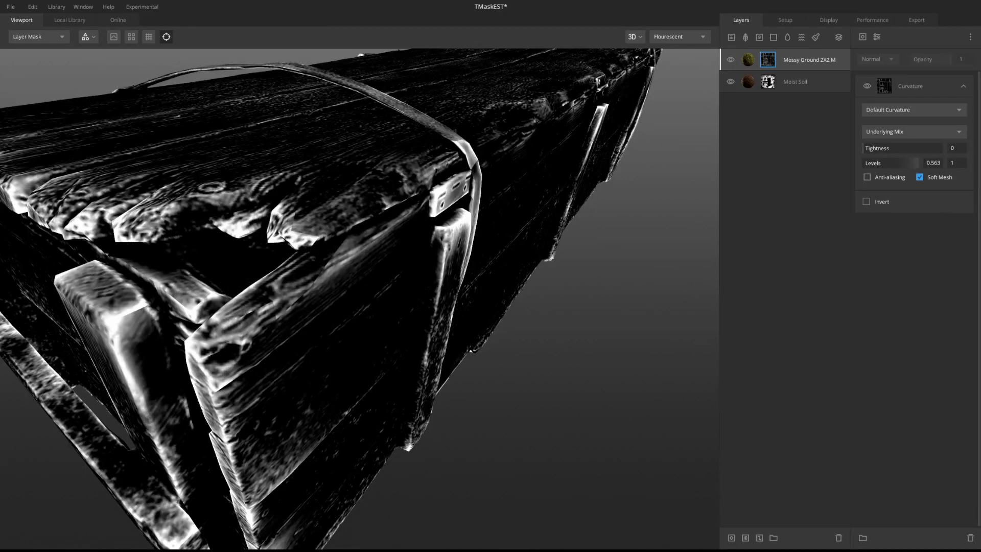
left_click(920, 177)
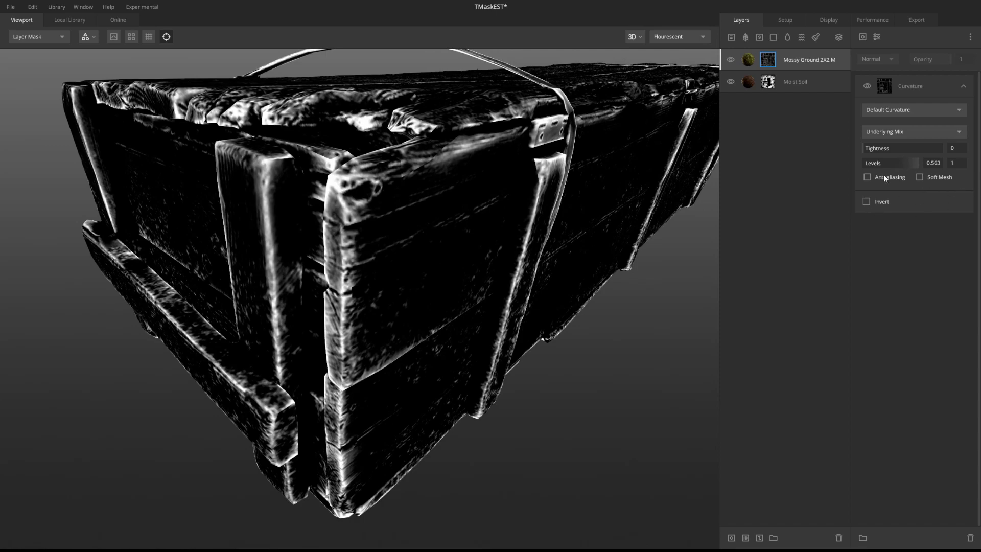
- Try inverting the Curvature mask, inspect it on the crate, and turn the inversion off
left_click(867, 202)
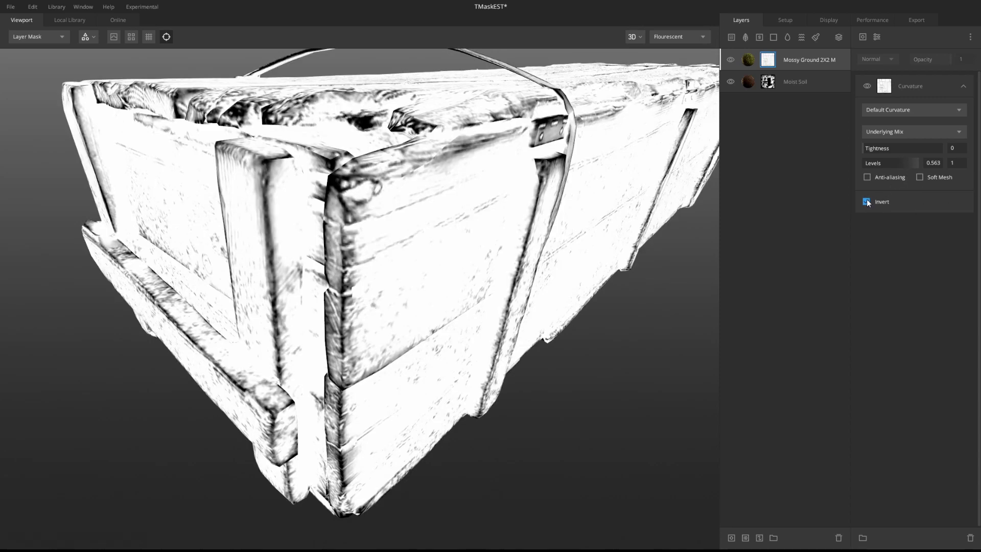
left_click(867, 202)
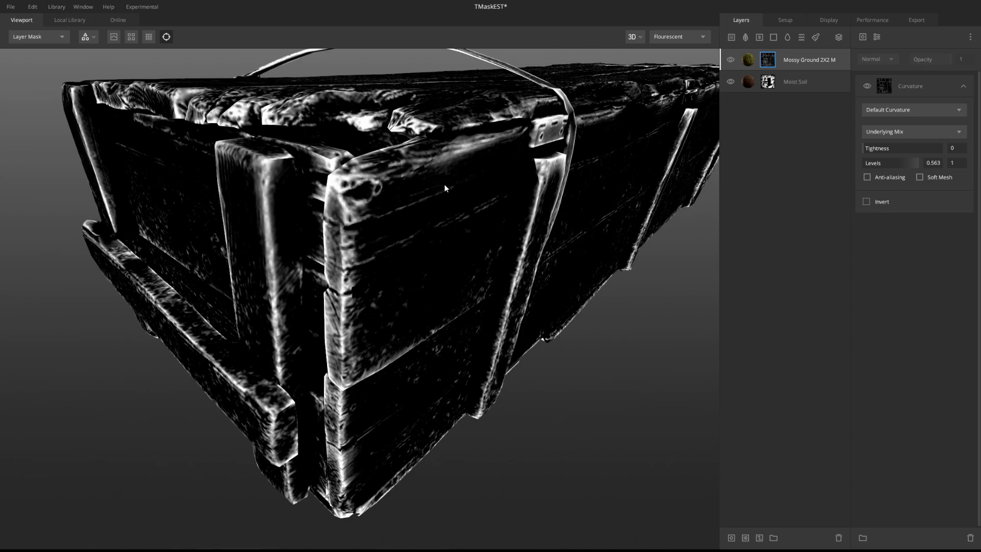
left_click(867, 202)
left_click_drag(638, 230, 531, 175)
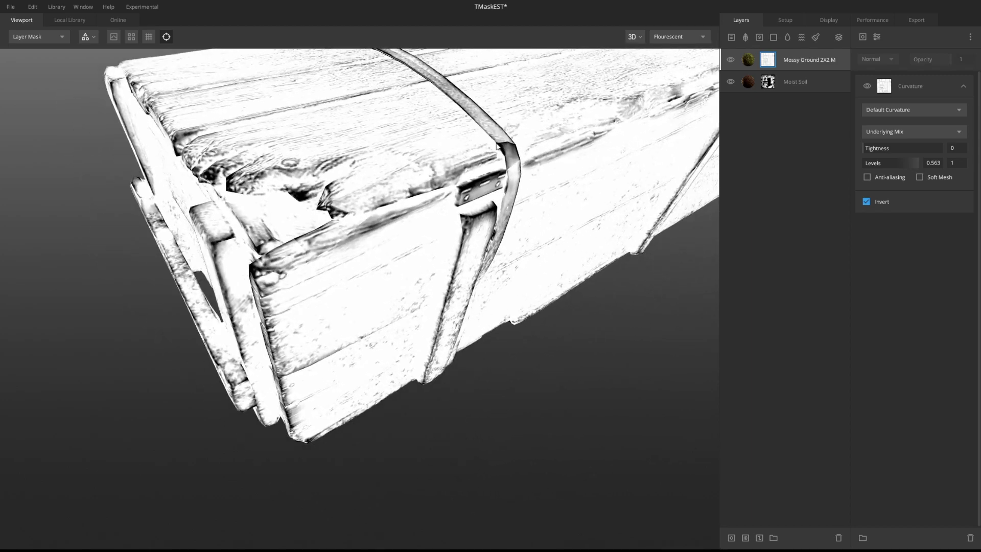
left_click(867, 201)
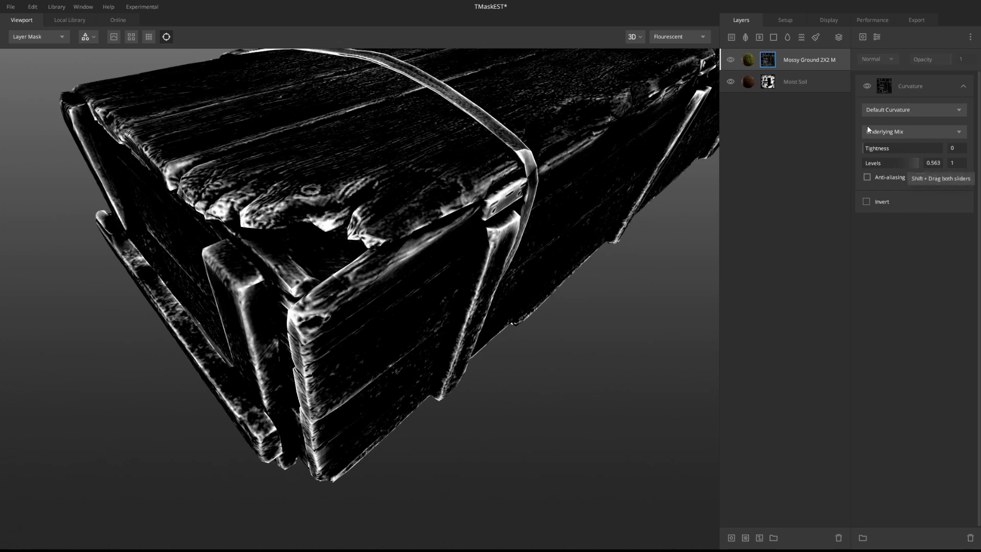
- Check the Curvature source options and look up the Curvature base map slot in the Texture Sets Editor
left_click(919, 129)
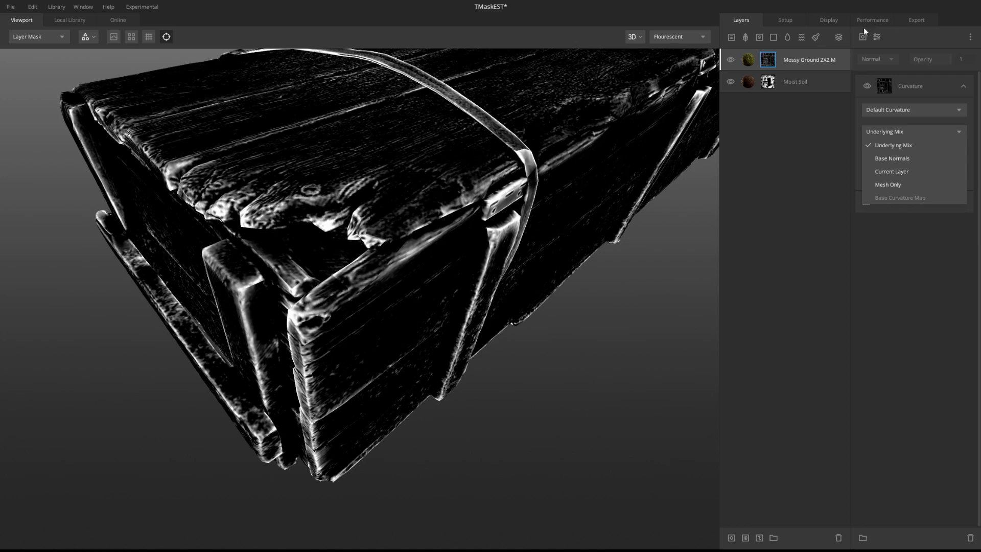
left_click(785, 19)
left_click(910, 188)
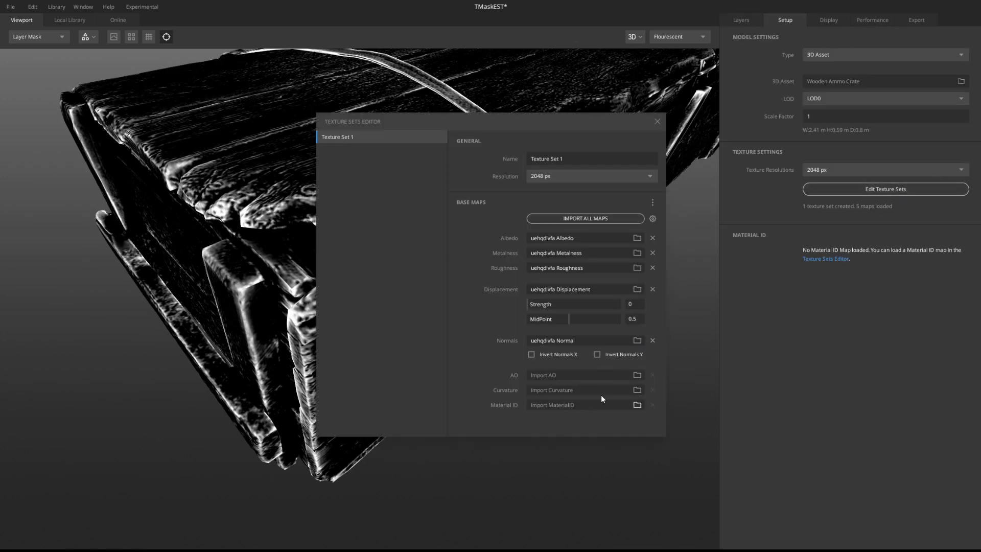
left_click(657, 121)
left_click(741, 20)
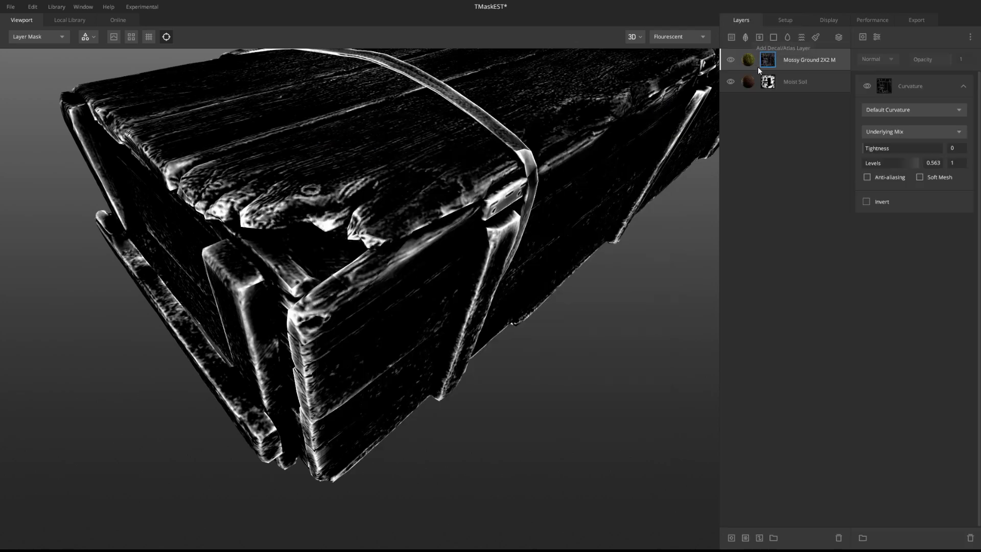
left_click_drag(654, 221, 570, 192)
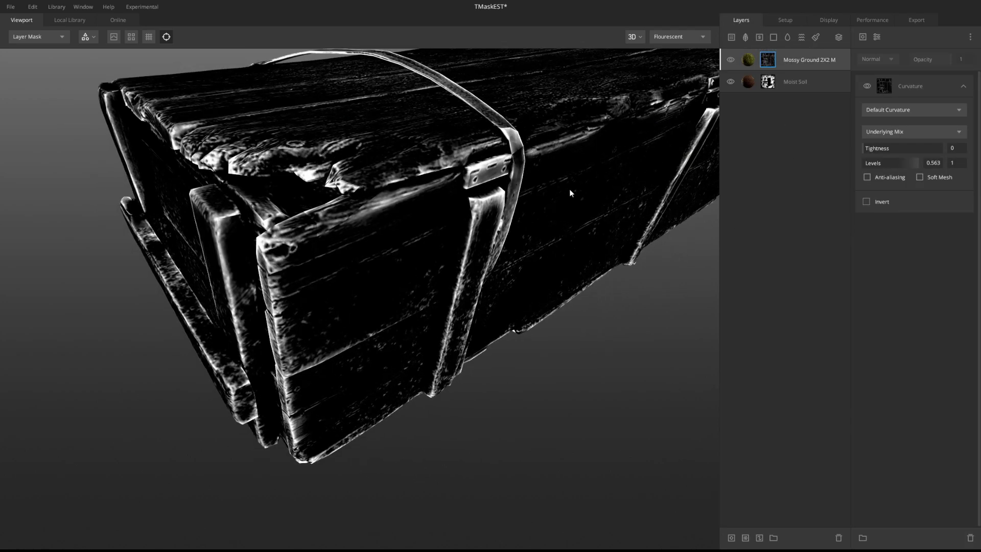
- Add a solid layer beneath Moist Soil, turn off its channels from Albedo through Occlusion, and hide the layer
left_click(773, 37)
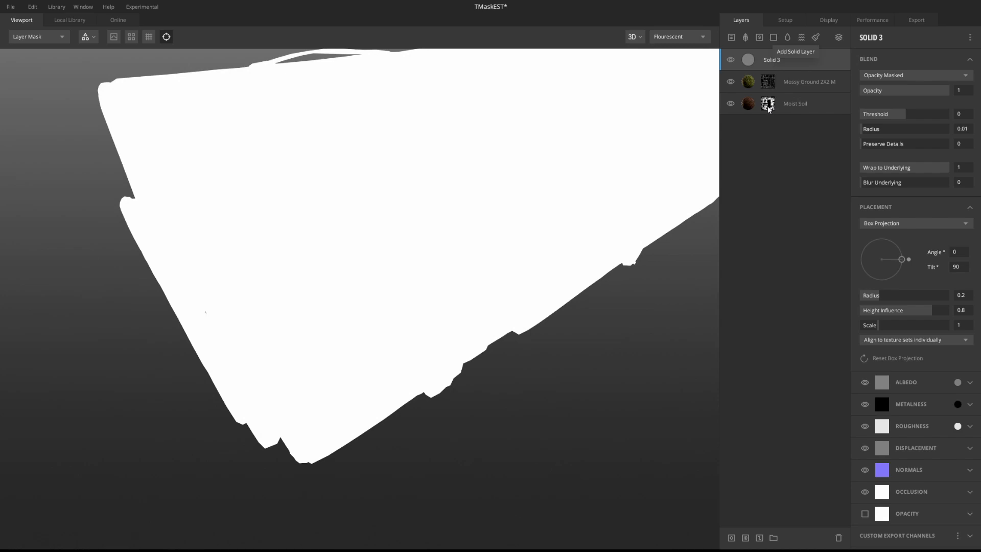
left_click_drag(765, 58, 783, 158)
left_click(865, 382)
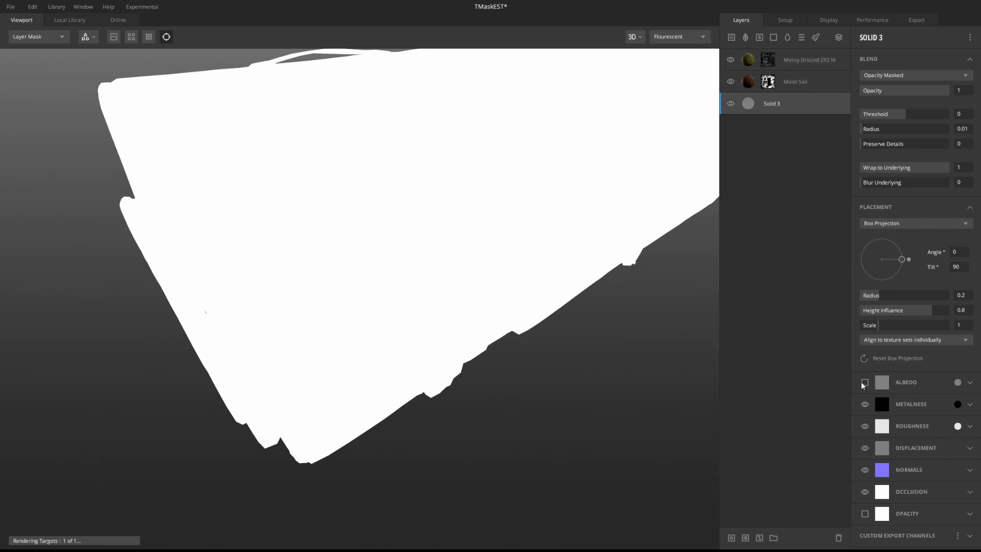
left_click(865, 404)
left_click(865, 426)
left_click(865, 448)
left_click(865, 470)
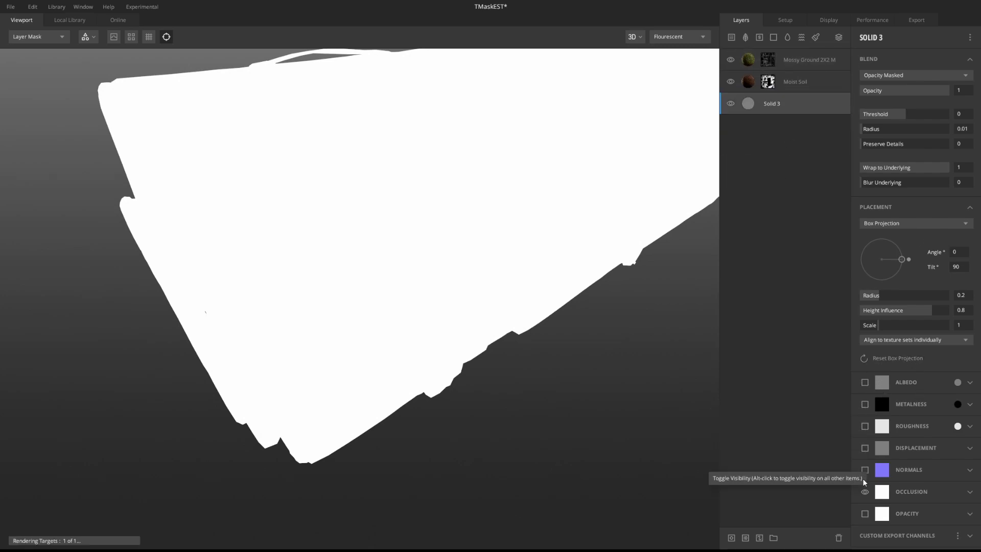
left_click(865, 491)
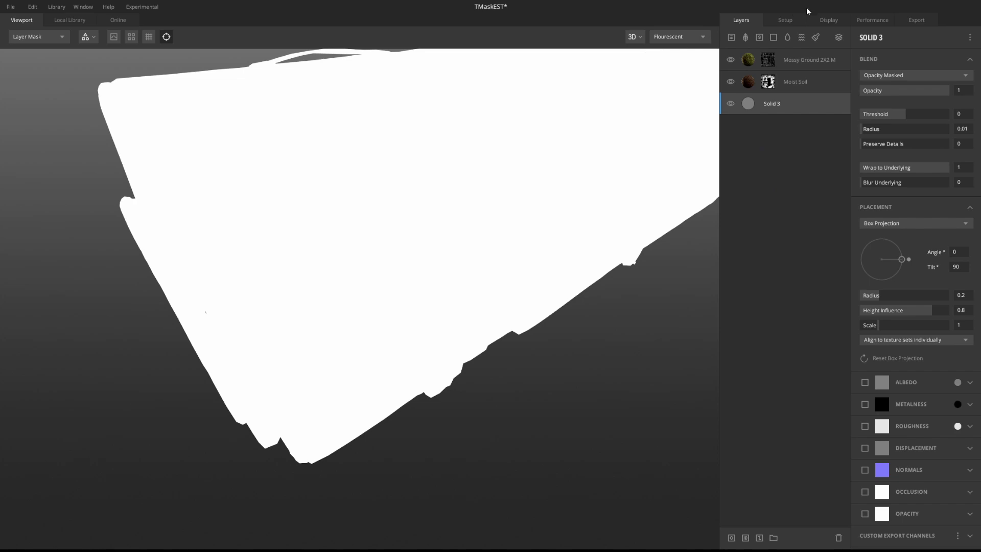
left_click(731, 104)
- Review the AO, Curvature and Material ID import slots of Texture Set 1, and return to the layer stack
left_click(785, 20)
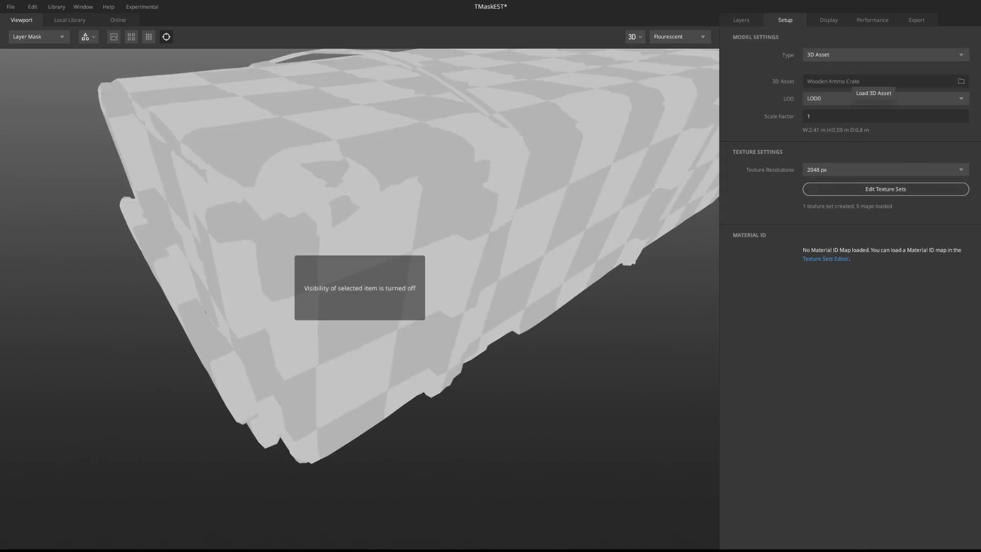
left_click(918, 185)
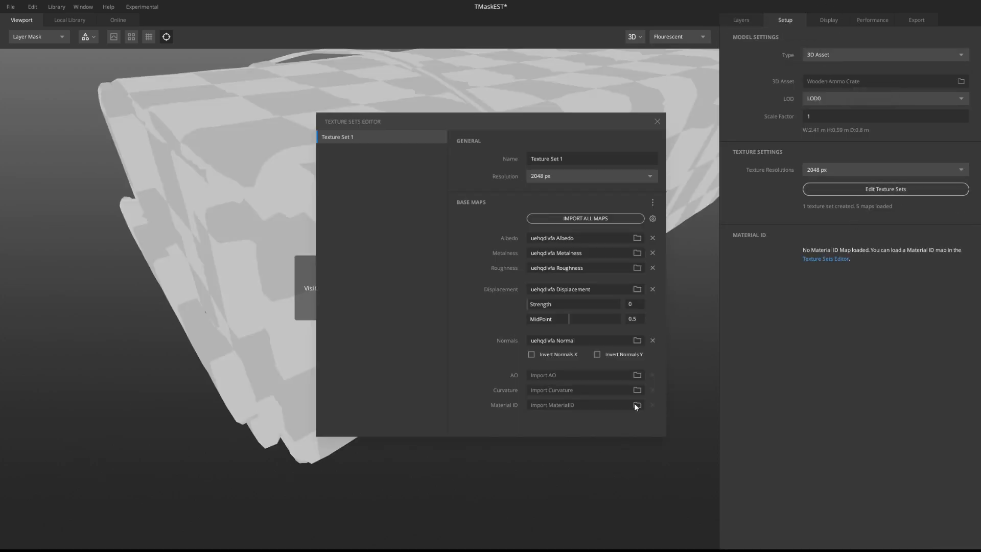
left_click(657, 121)
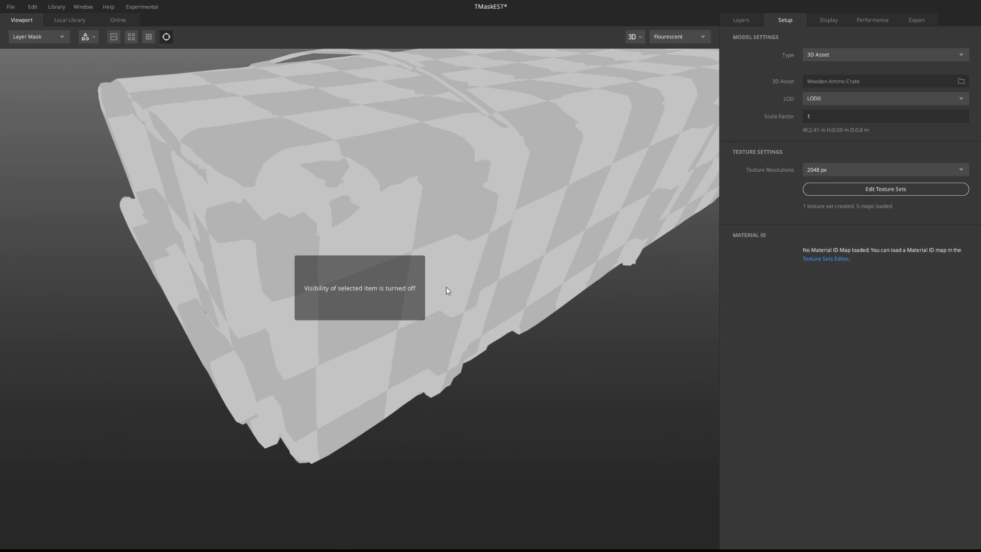
left_click(739, 20)
- Set the lower level of the Mossy Ground mask's Curvature to 0.5 and inspect the mask along the crate
left_click(756, 82)
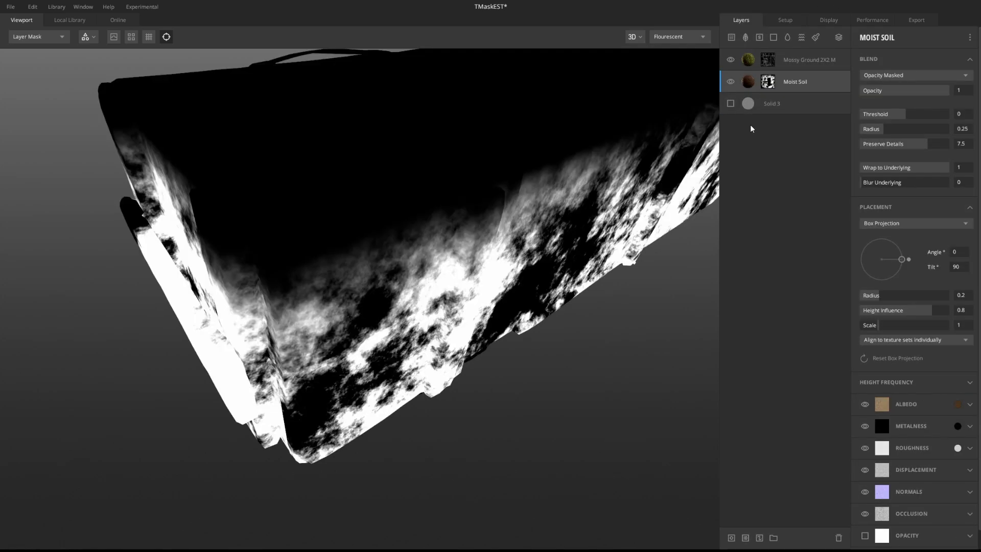
left_click(766, 60)
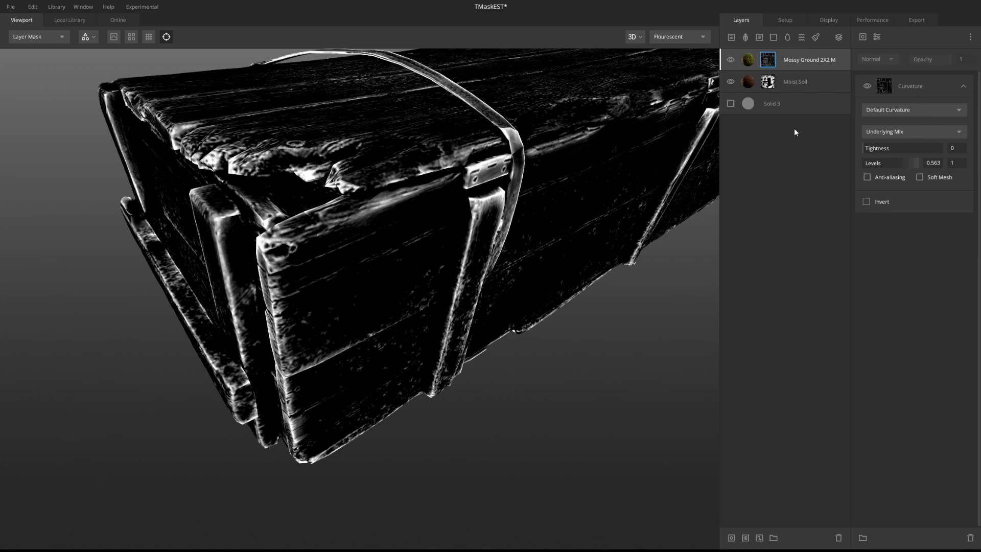
left_click_drag(869, 164, 891, 170)
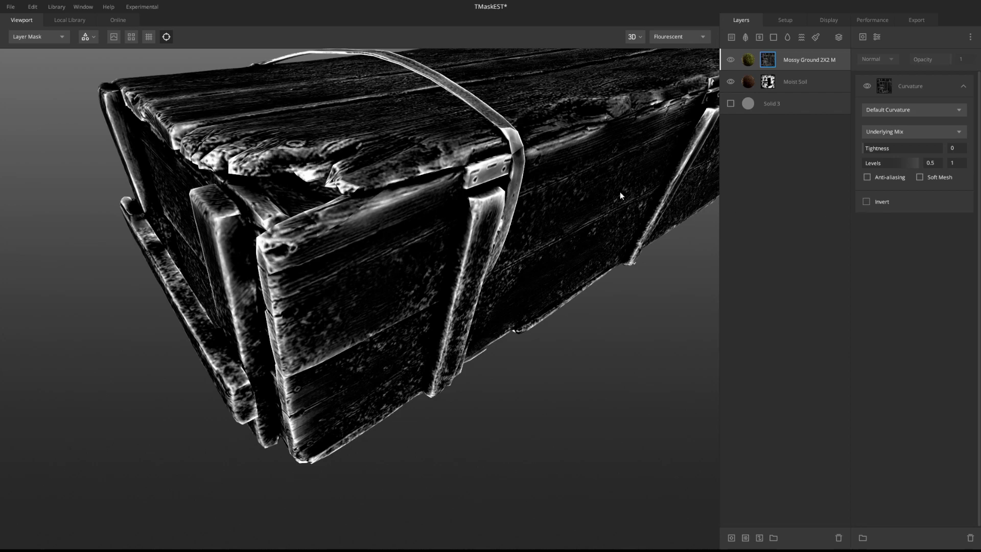
left_click_drag(571, 238, 648, 152)
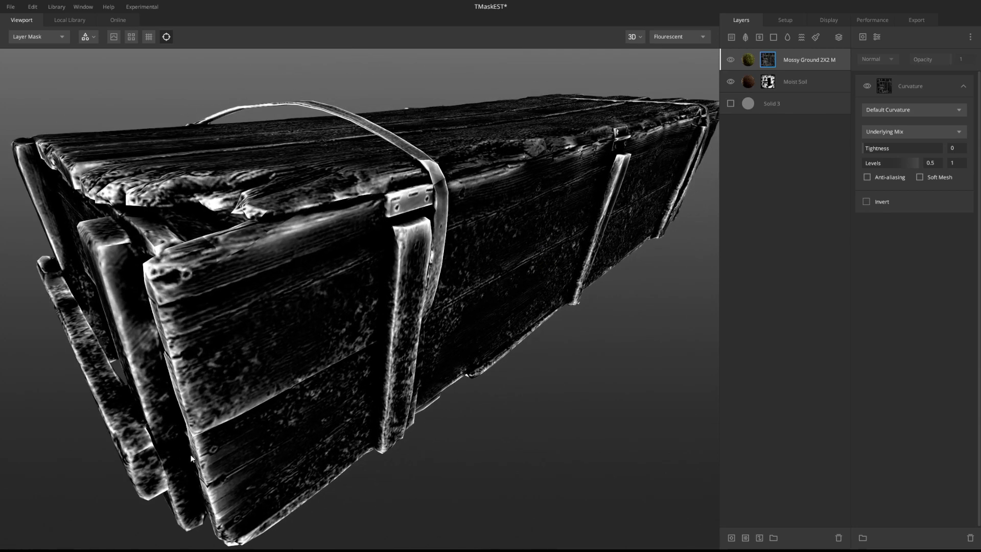
left_click_drag(582, 235, 369, 199)
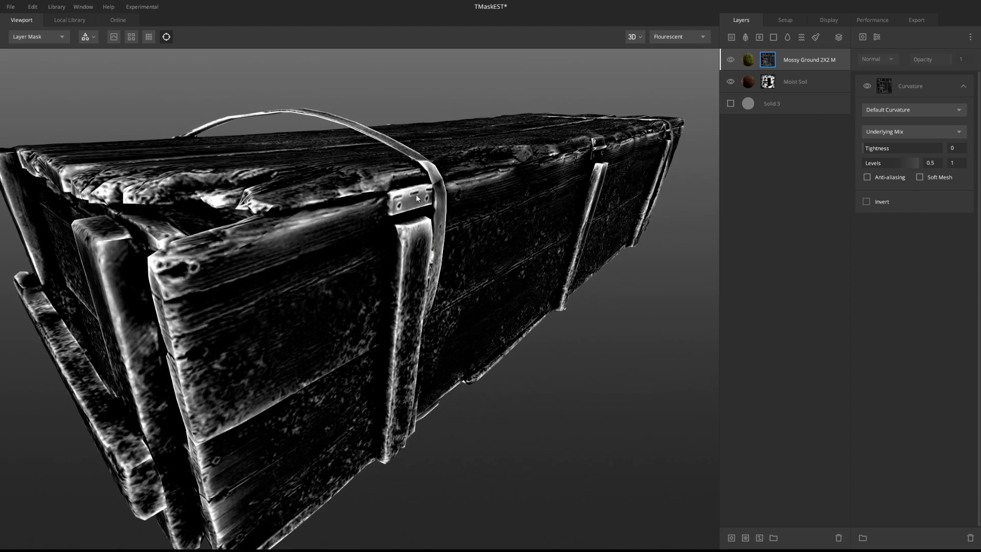
- Switch the Curvature source from Underlying Mix to Mesh Only and inspect the mask on the crate's side
left_click(901, 134)
left_click(902, 181)
left_click_drag(479, 232, 475, 224)
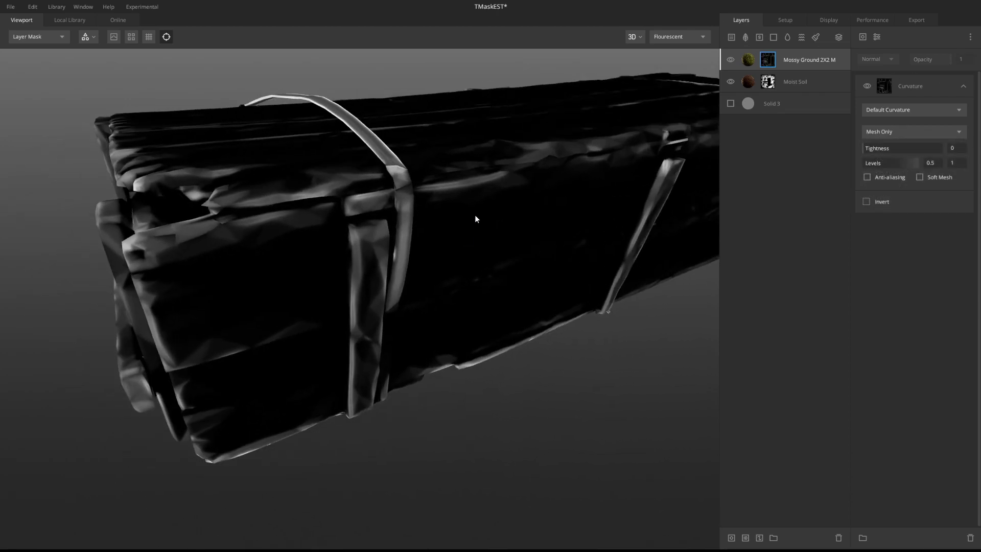
- Switch the Mossy Ground mask's Curvature source from Mesh Only back to Underlying Mix and inspect the mask along the crate
left_click_drag(606, 153, 508, 191)
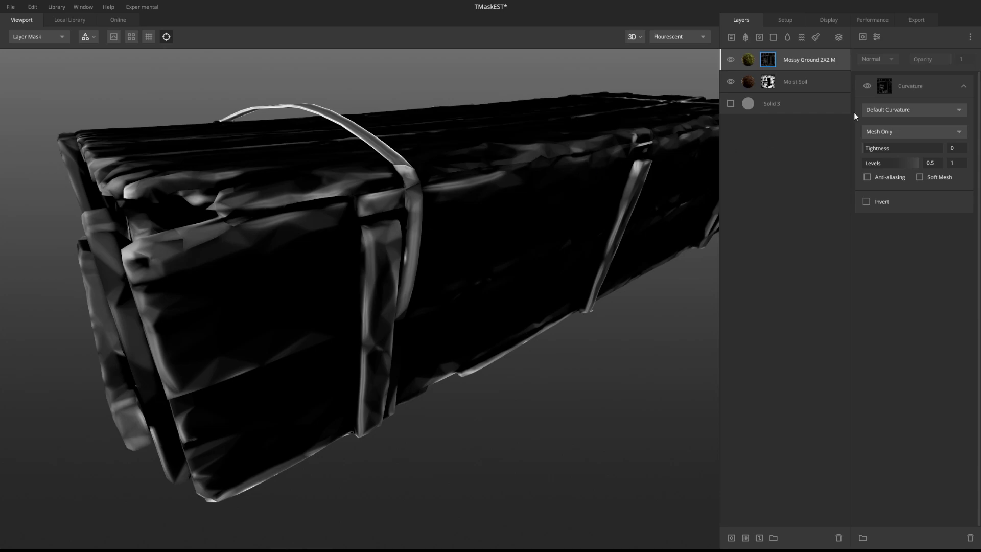
left_click(919, 131)
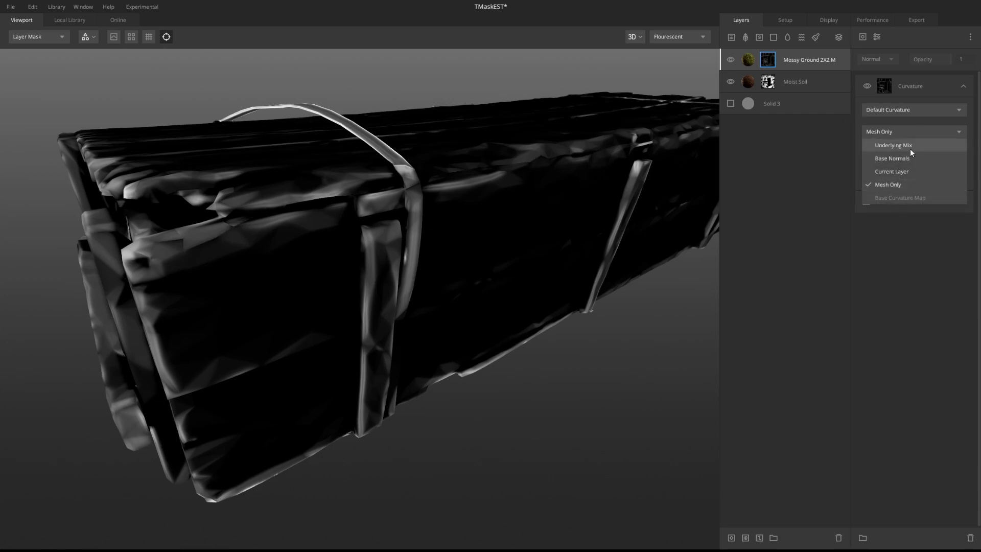
left_click(909, 148)
middle_click_drag(365, 308, 388, 260)
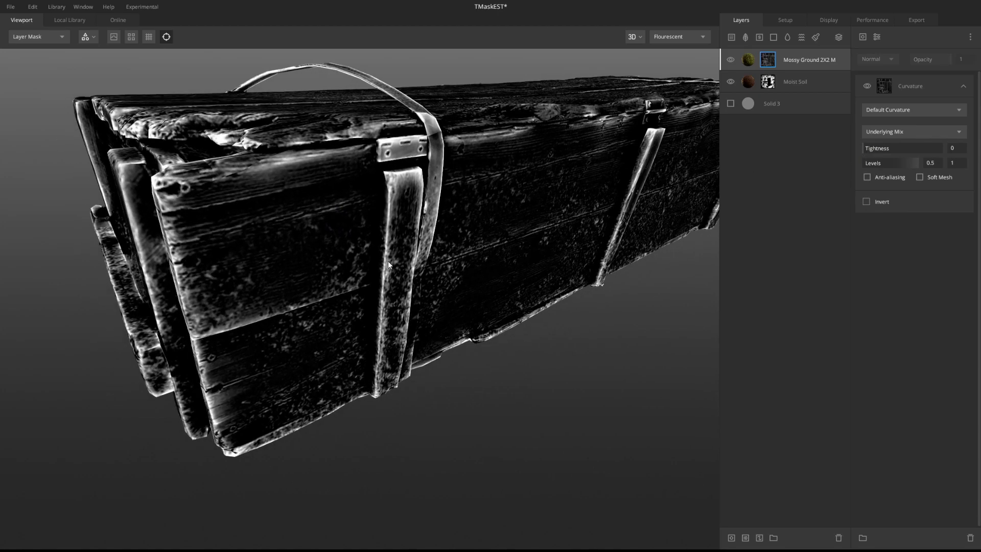
scroll(388, 261, "up", 4)
middle_click_drag(641, 119, 551, 165)
left_click_drag(550, 165, 469, 199)
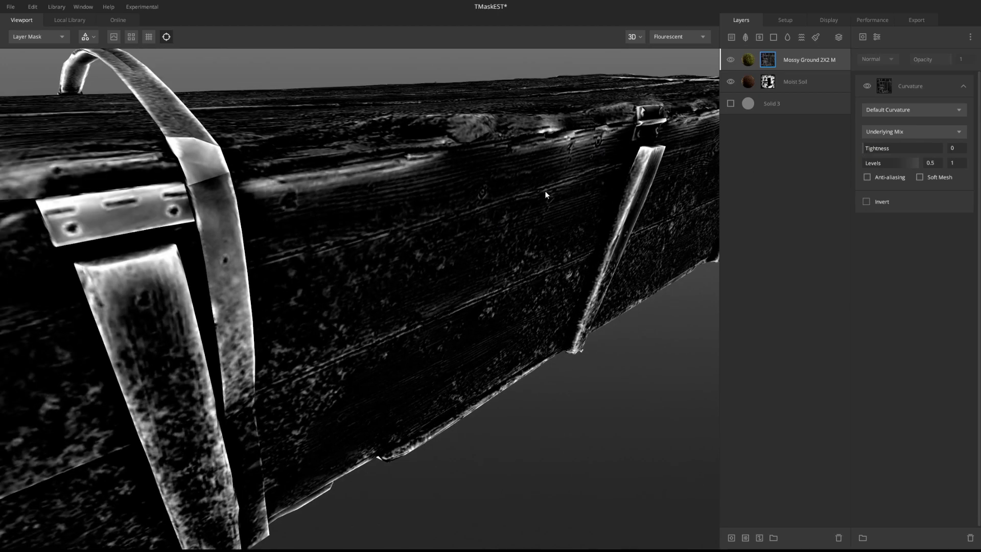
scroll(568, 183, "down", 5)
left_click_drag(596, 203, 41, 438)
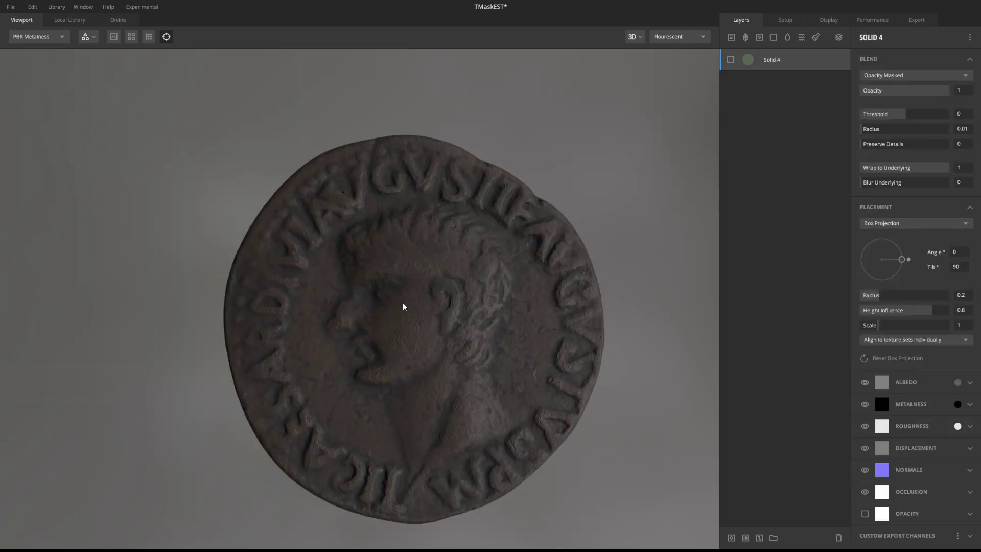
- Inspect the bare coin, compare it with the Solid 4 layer hidden and shown, and leave the layer visible
mouse_move(402, 305)
left_mouse_down()
mouse_move(407, 228)
mouse_move(305, 368)
mouse_move(308, 345)
mouse_move(313, 355)
mouse_move(538, 194)
left_mouse_up()
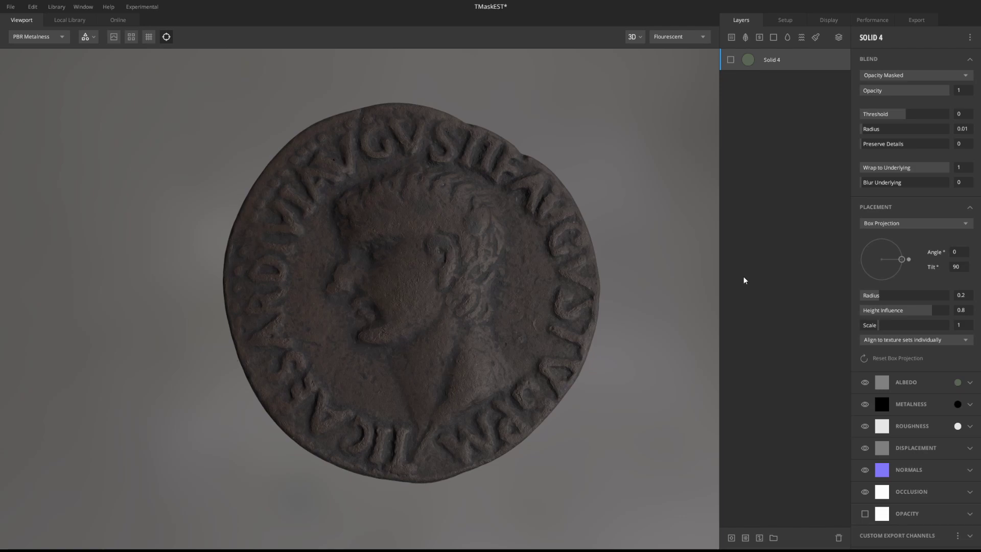
mouse_move(489, 84)
left_mouse_down()
mouse_move(468, 239)
mouse_move(437, 249)
mouse_move(694, 247)
mouse_move(335, 261)
mouse_move(157, 237)
mouse_move(113, 271)
mouse_move(553, 309)
mouse_move(452, 275)
left_mouse_up()
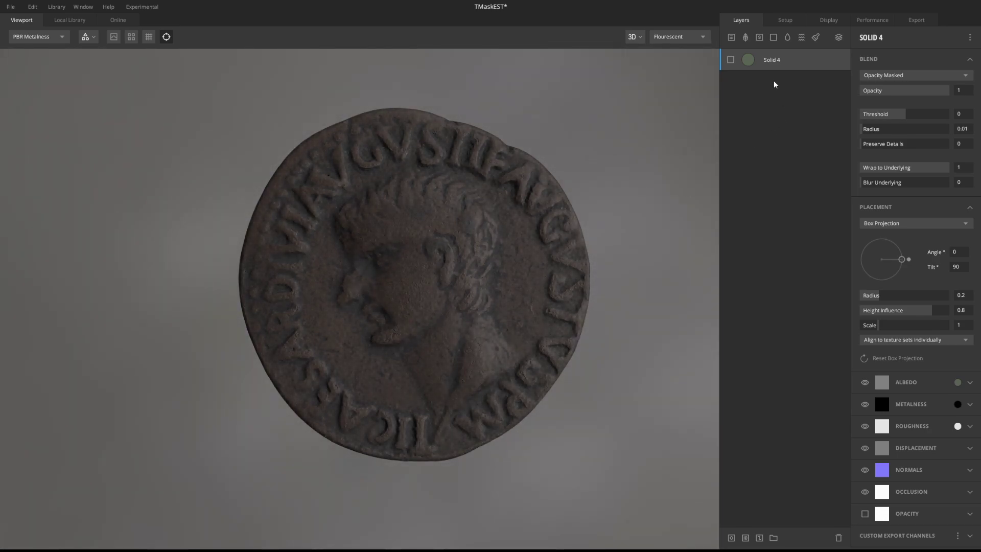
left_click(731, 59)
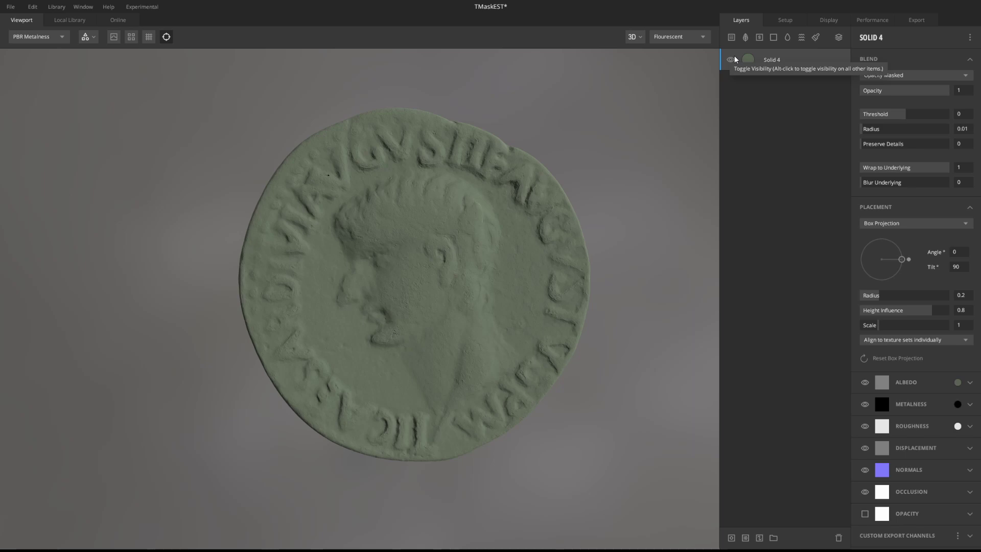
left_click(731, 60)
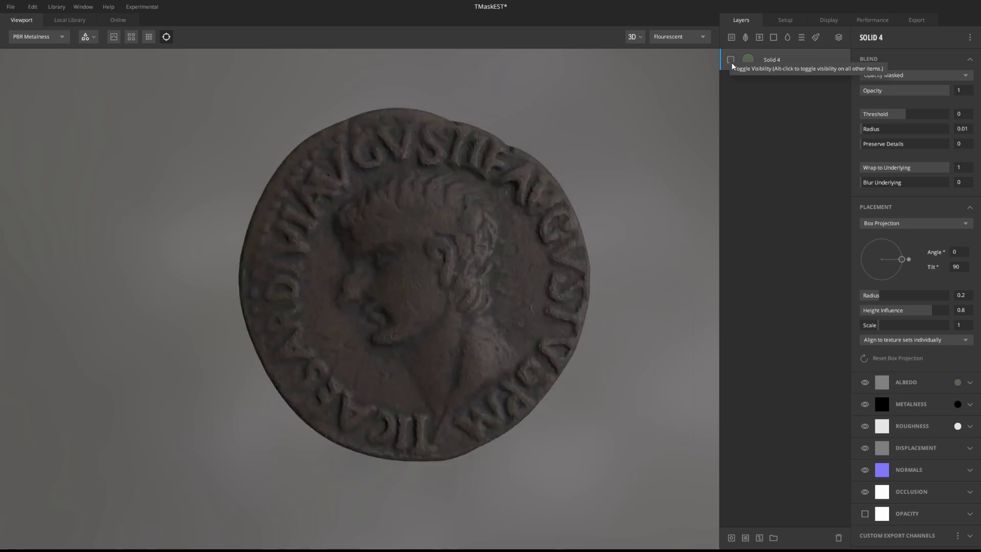
left_click(731, 62)
left_click(731, 62)
left_click(731, 63)
left_click(731, 62)
left_click(731, 63)
- Add a mask stack to the Solid 4 layer and place a Curvature component in it
right_click(762, 64)
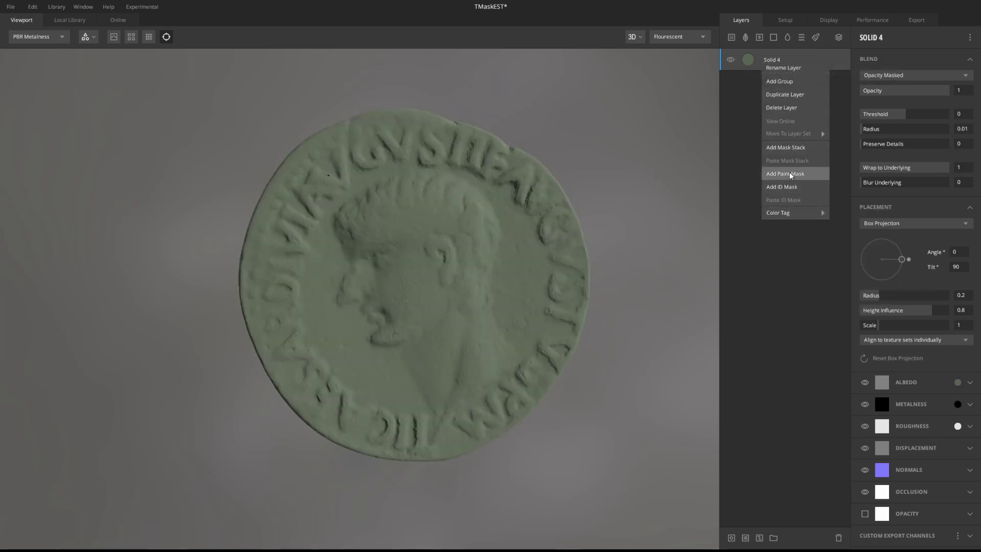
left_click(793, 150)
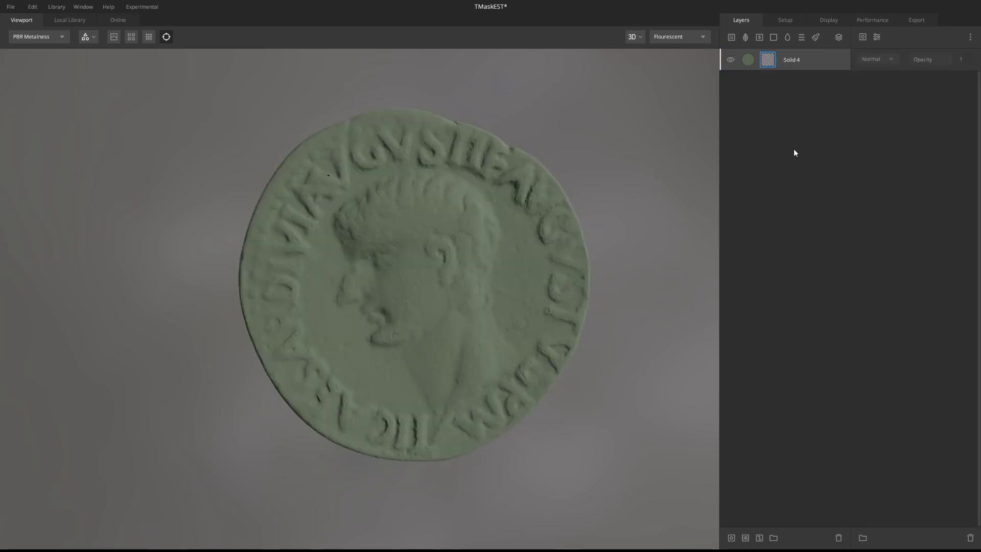
left_click(862, 36)
mouse_move(880, 82)
left_click(885, 115)
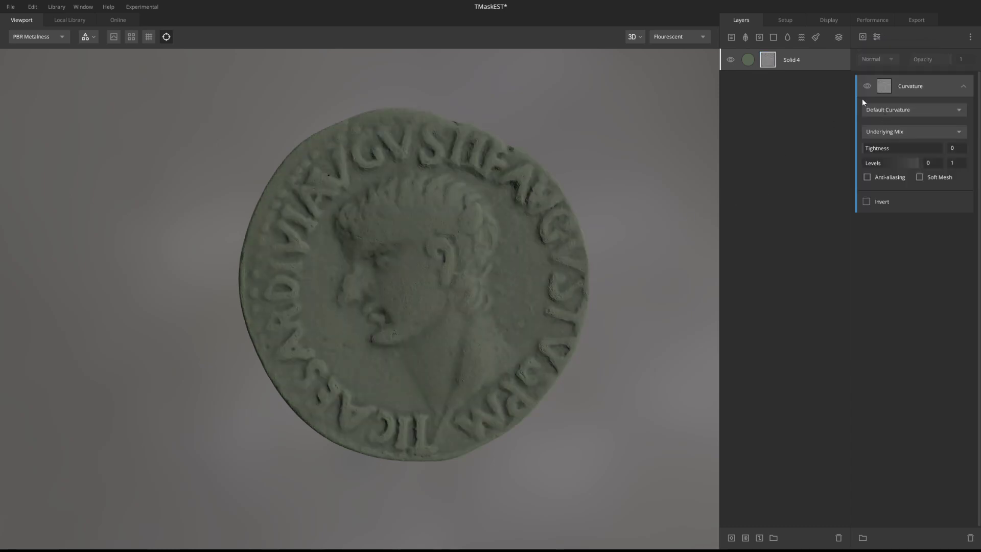
- Set the Curvature type to Cavities Only, lower its upper level to 0.333, and inspect the coin
left_click(899, 109)
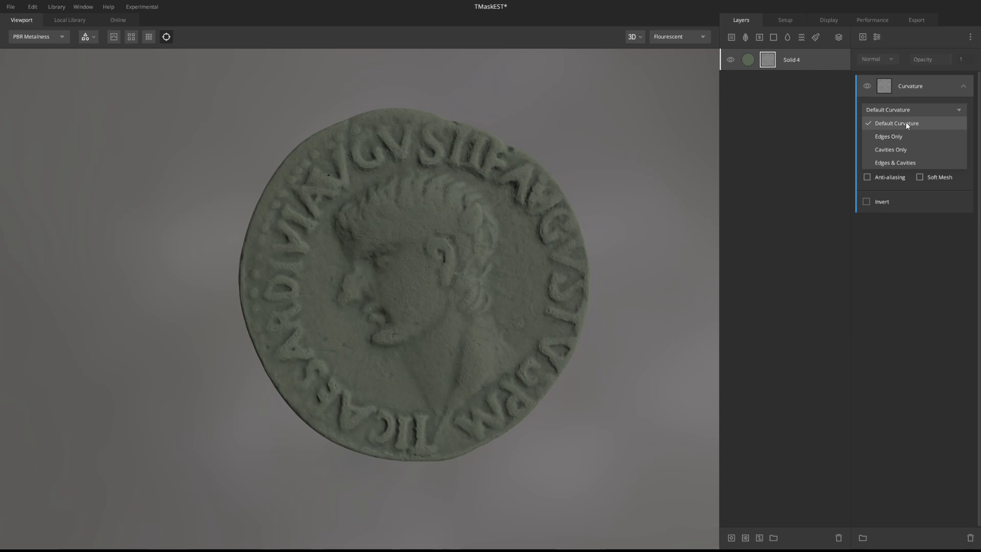
left_click(896, 149)
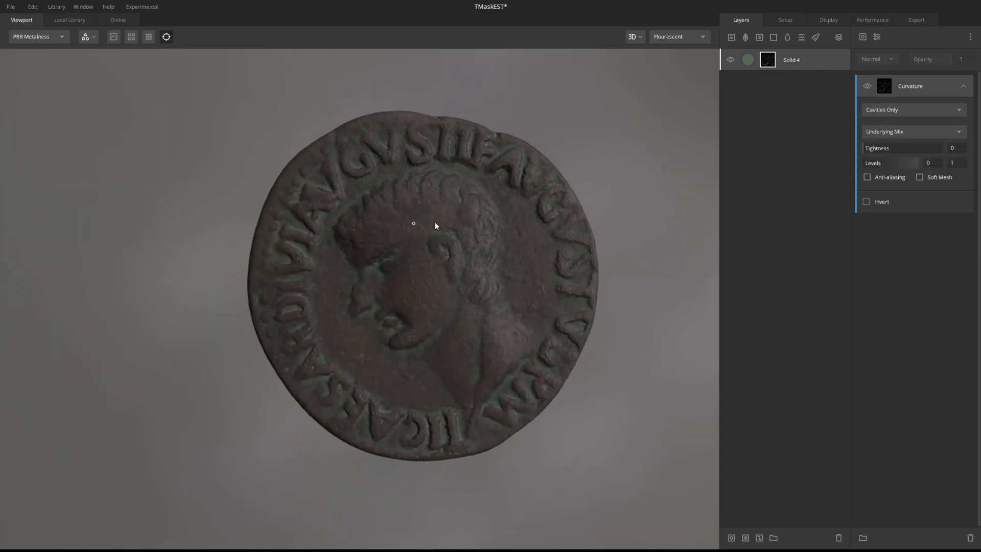
left_click(863, 161)
mouse_move(863, 161)
left_mouse_down()
mouse_move(893, 162)
mouse_move(863, 164)
mouse_move(881, 163)
left_mouse_up()
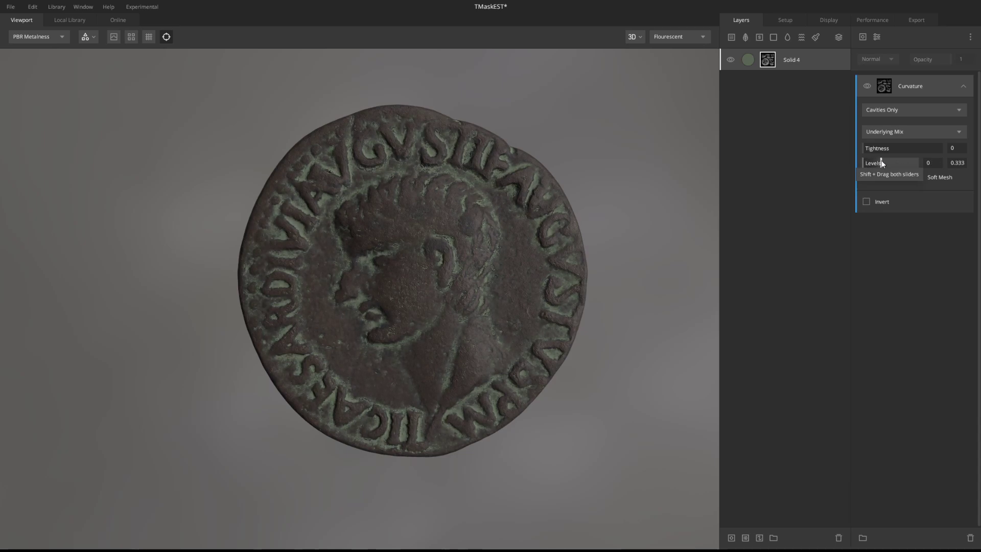
left_click_drag(553, 271, 347, 250)
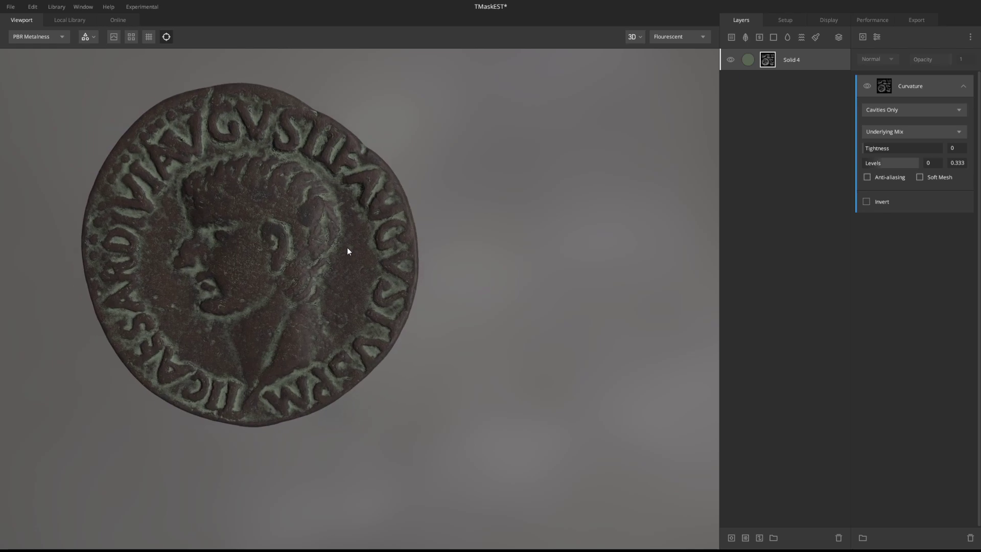
- Try Base Normals as the Curvature source on the coin, and return the source to Underlying Mix
left_click(884, 132)
left_click(886, 158)
left_click(908, 134)
left_click(894, 143)
- Compare the Default Curvature and Edges Only types on the coin, and return the Curvature type to Cavities Only
left_click(900, 112)
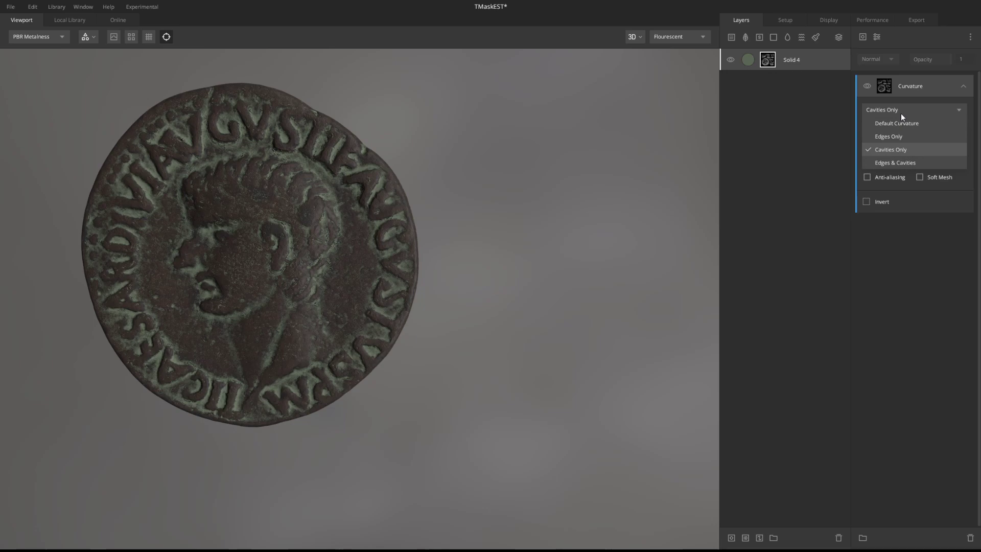
left_click(894, 125)
left_click(900, 106)
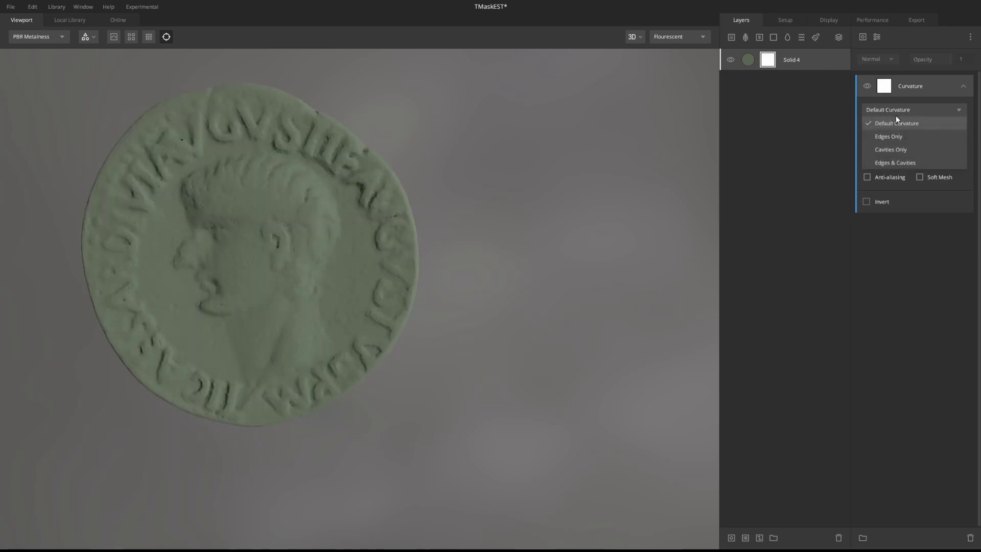
left_click(912, 137)
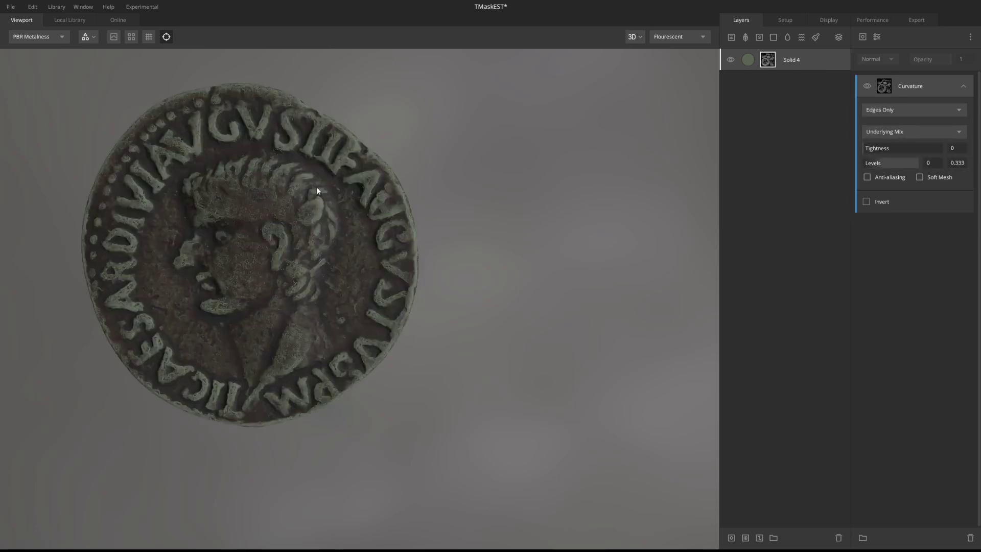
left_click(899, 109)
left_click(899, 149)
left_click_drag(329, 206, 472, 262)
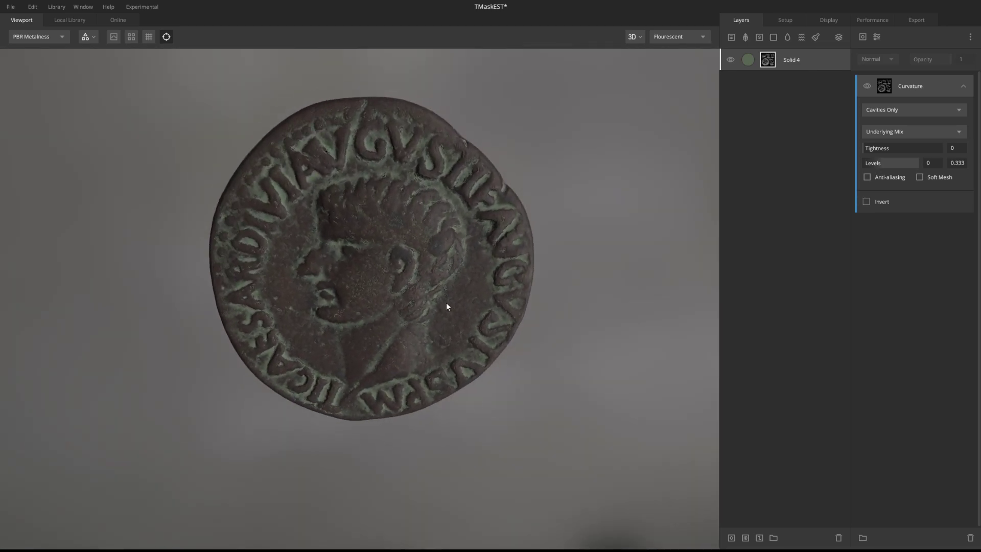